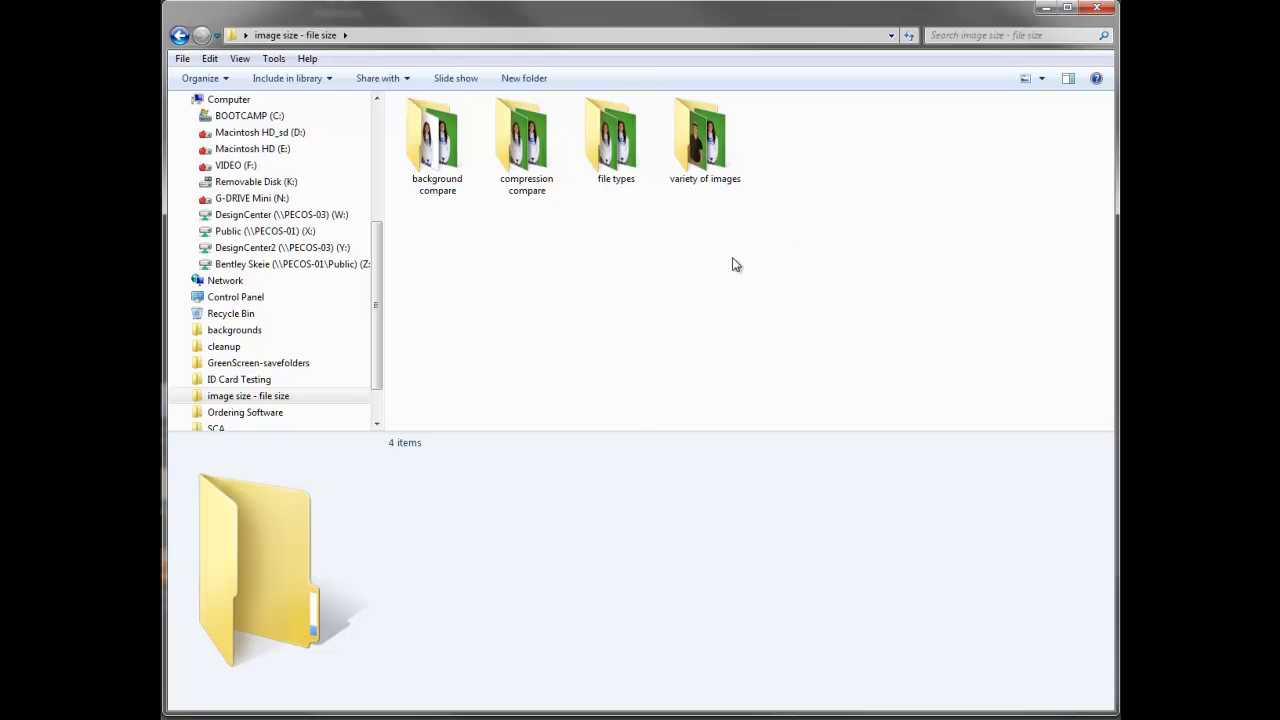
Open the 'variety of images' folder in Windows Explorer to view MU-00028.JPG's details
{"action": "left_click", "coordinate": [739, 160]}
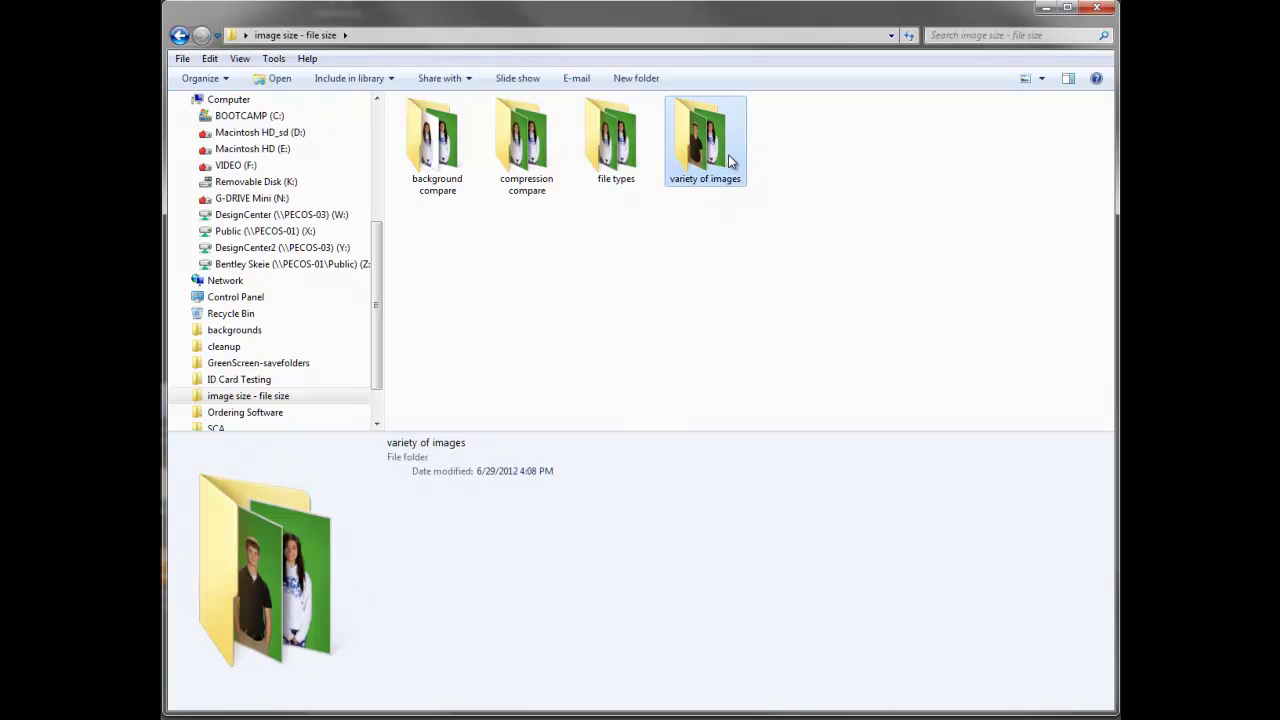
{"action": "double_click", "coordinate": [741, 160]}
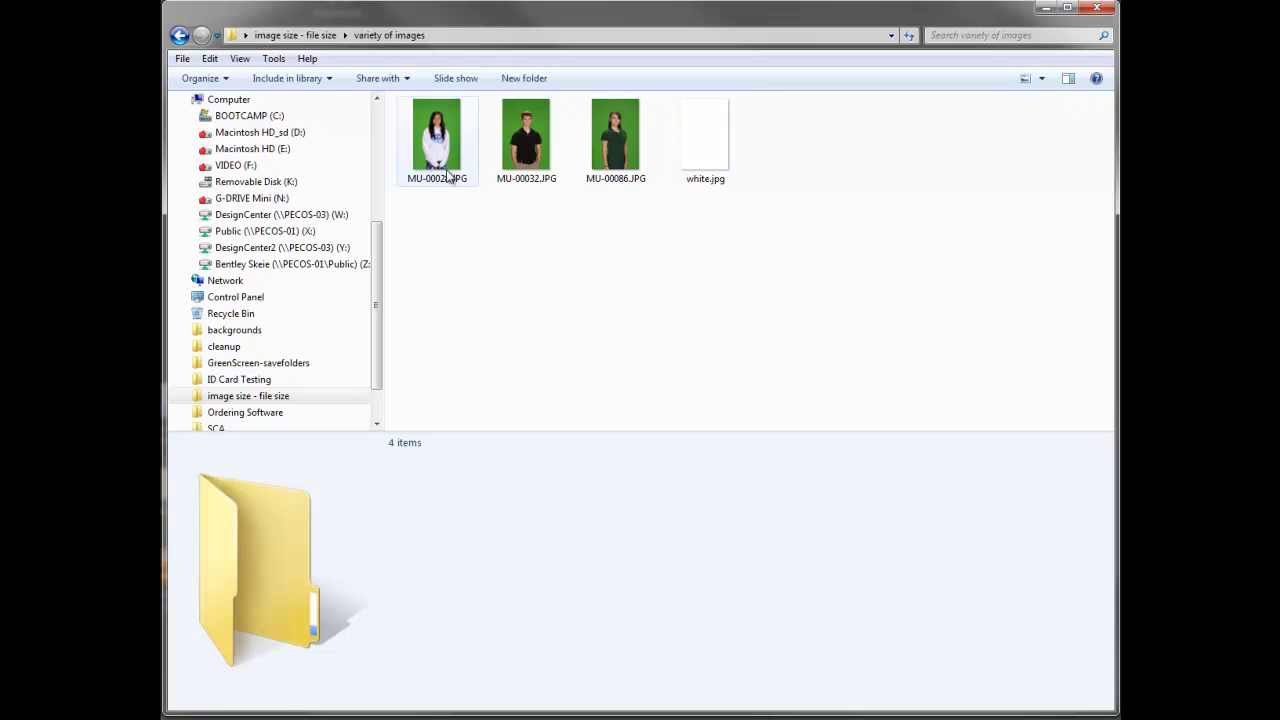
{"action": "left_click", "coordinate": [445, 166]}
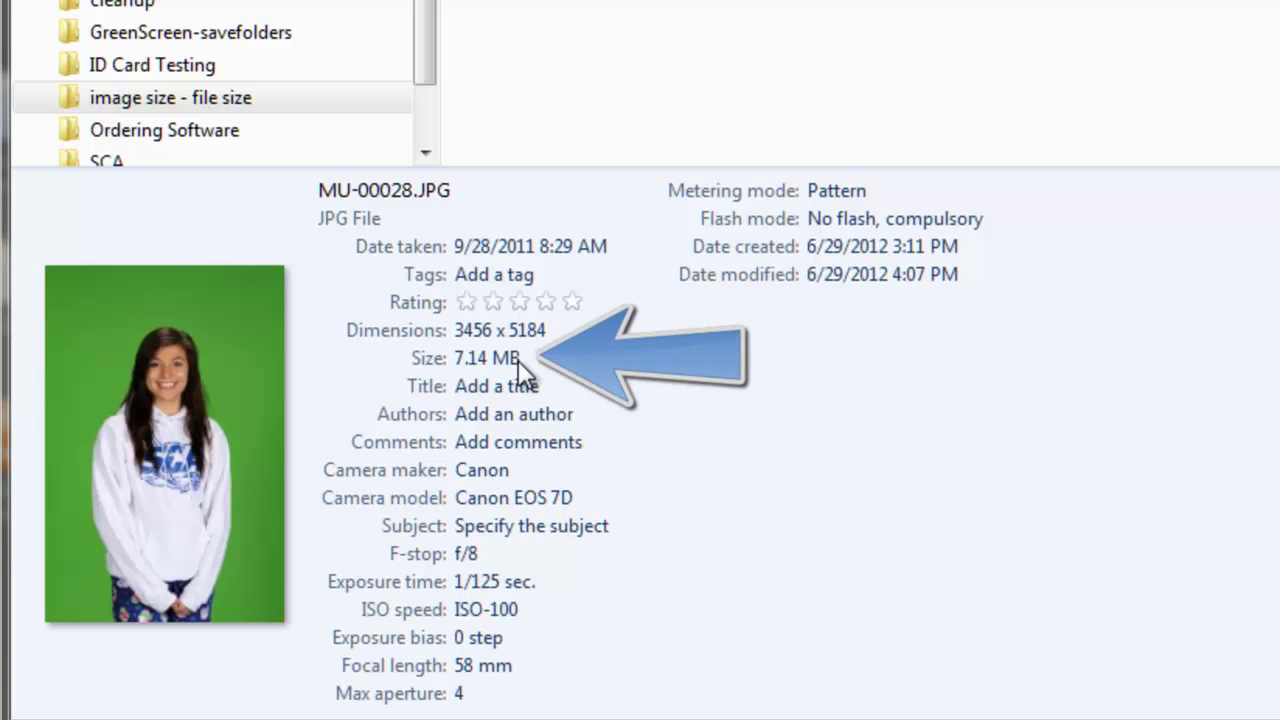
{"action": "key", "text": "Down"}
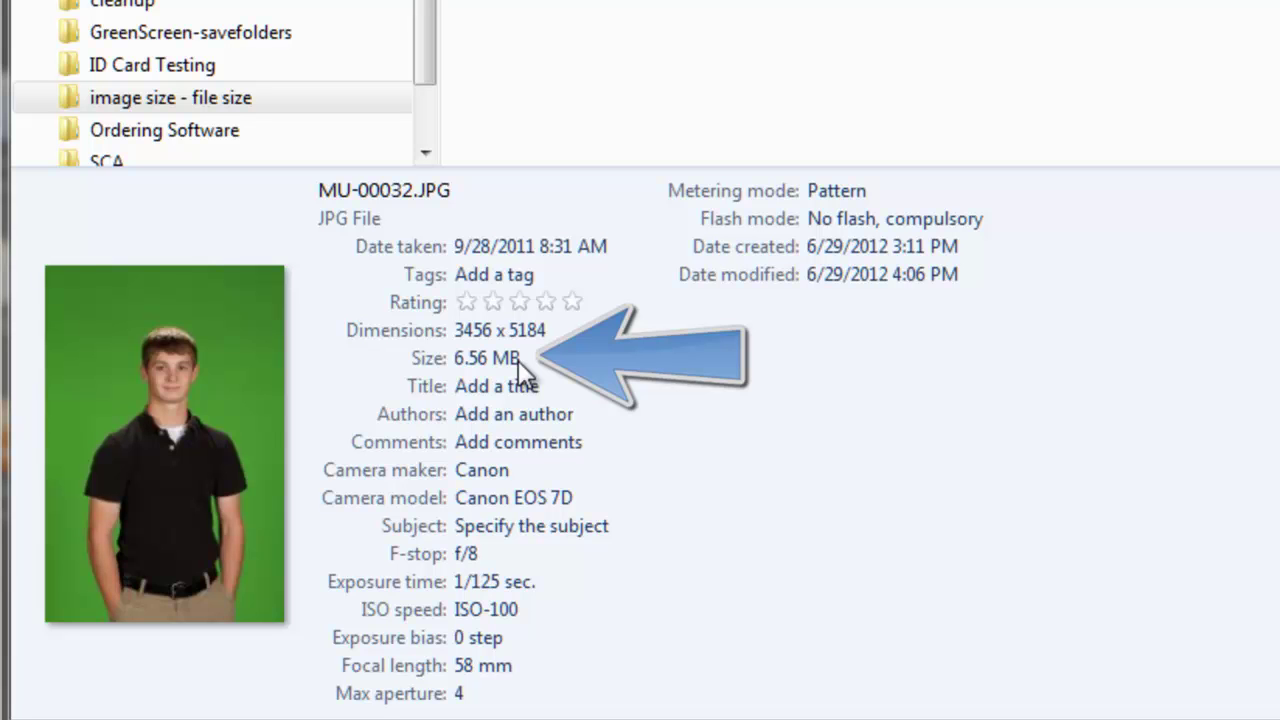
{"action": "key", "text": "Up"}
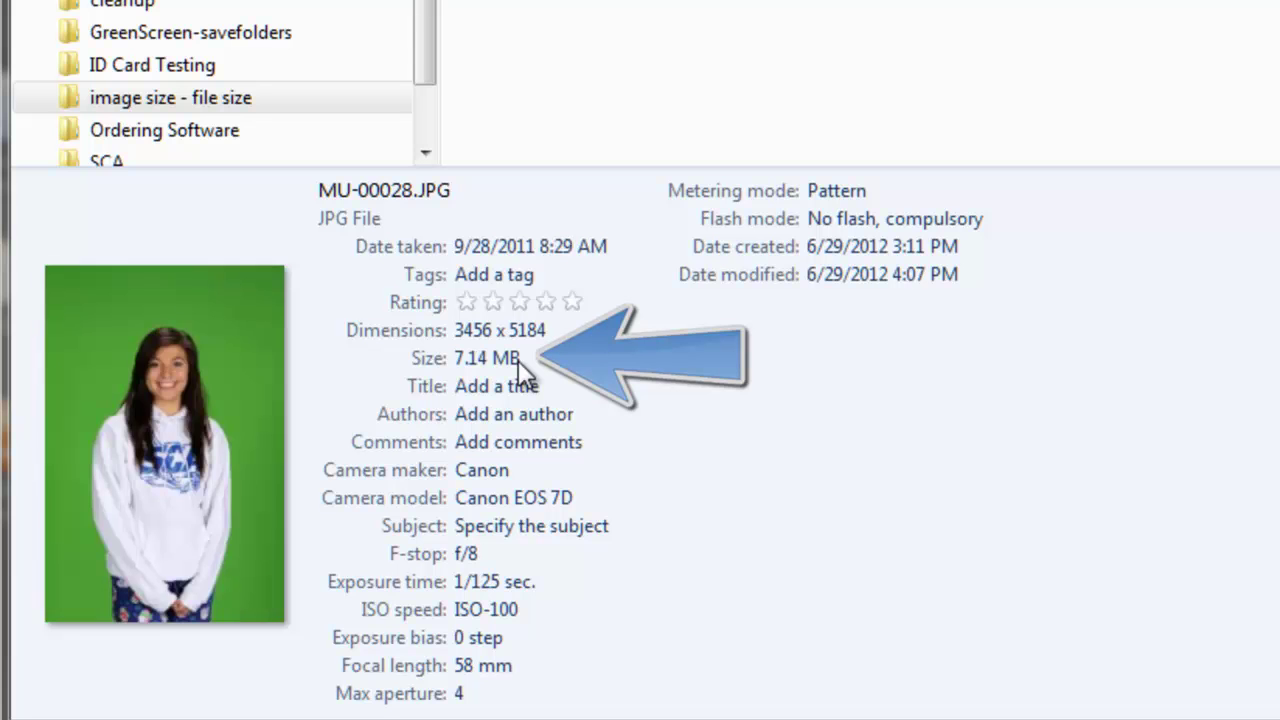
{"action": "key", "text": "Down"}
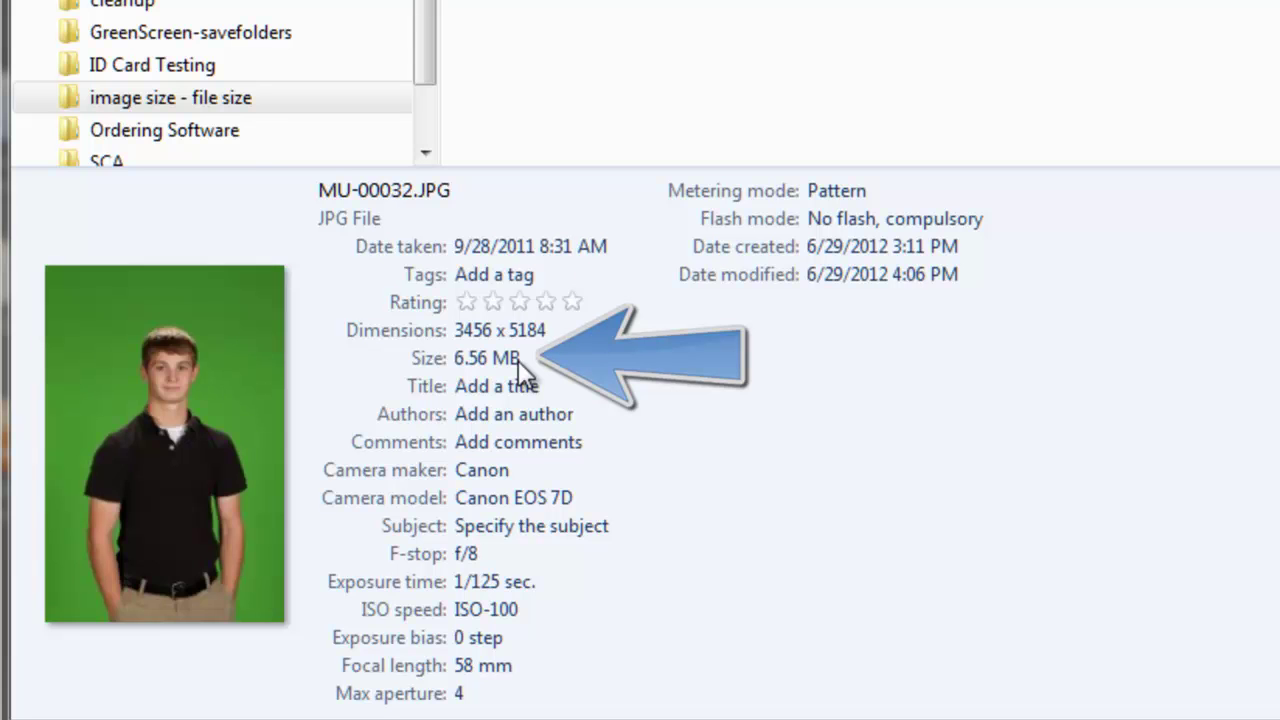
{"action": "key", "text": "Down"}
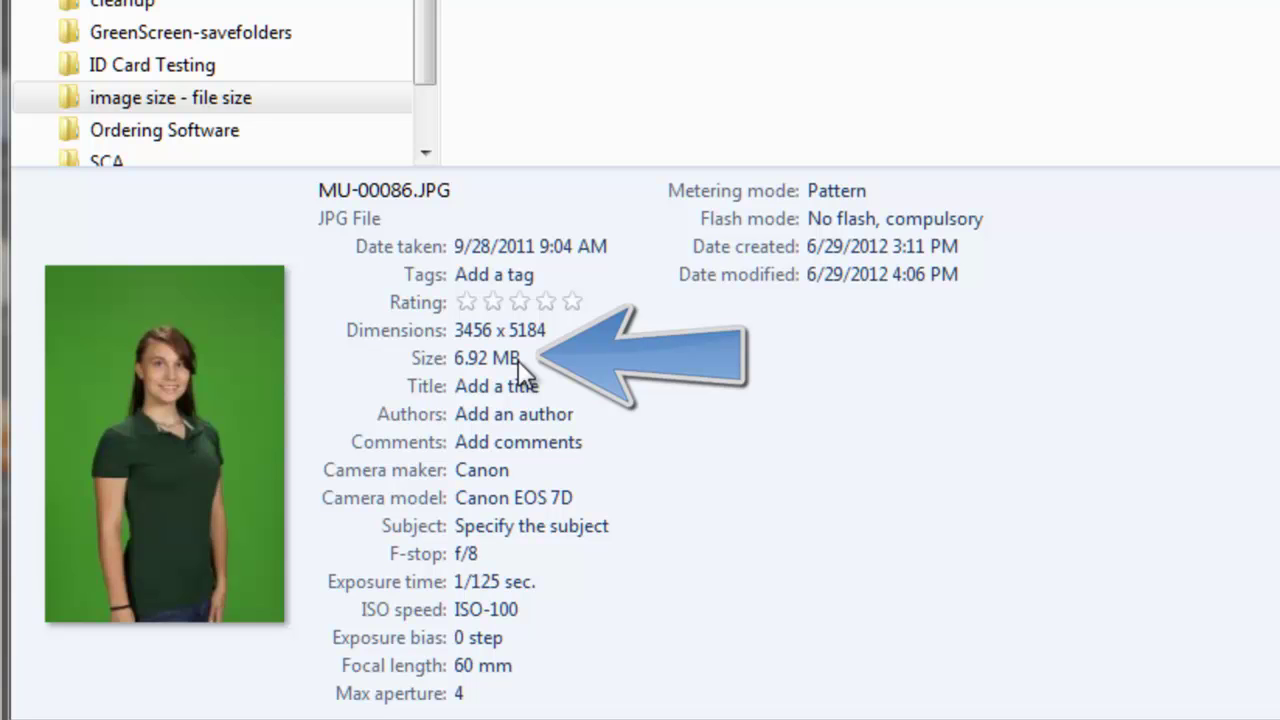
{"action": "key", "text": "Down"}
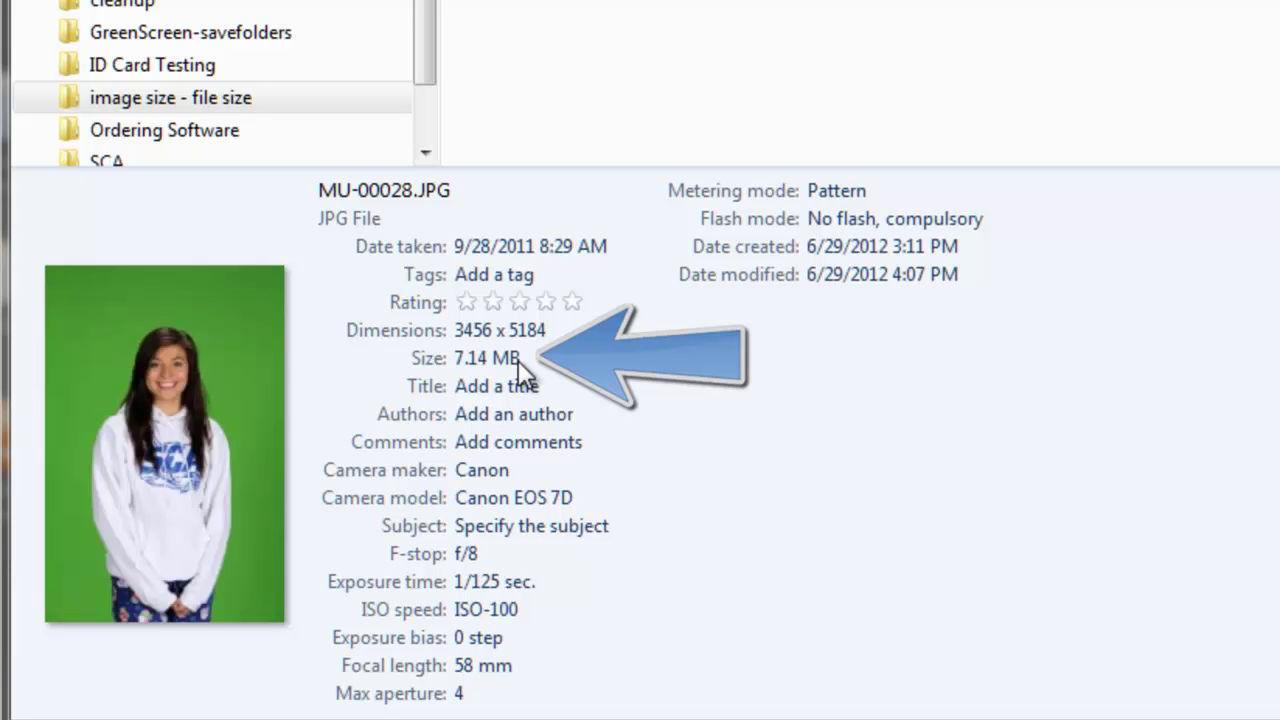
{"action": "key", "text": "Down"}
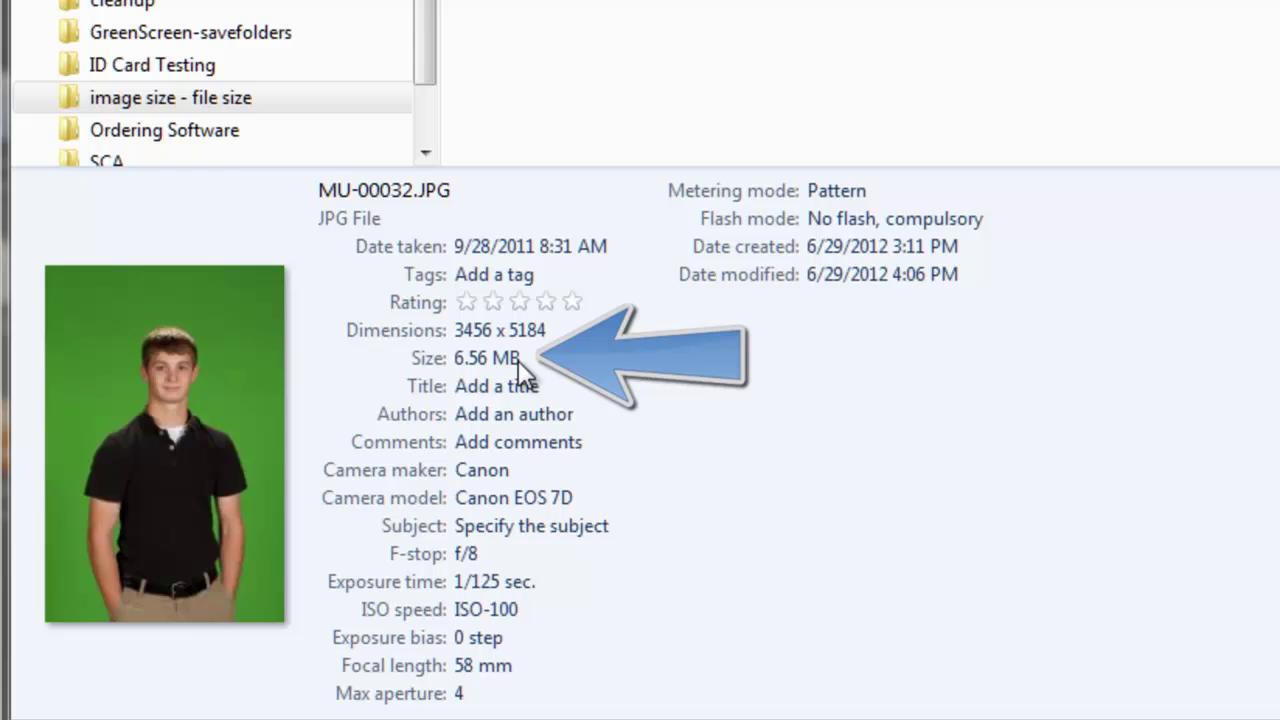
{"action": "key", "text": "Down"}
{"action": "key", "text": "Up"}
{"action": "key", "text": "Up"}
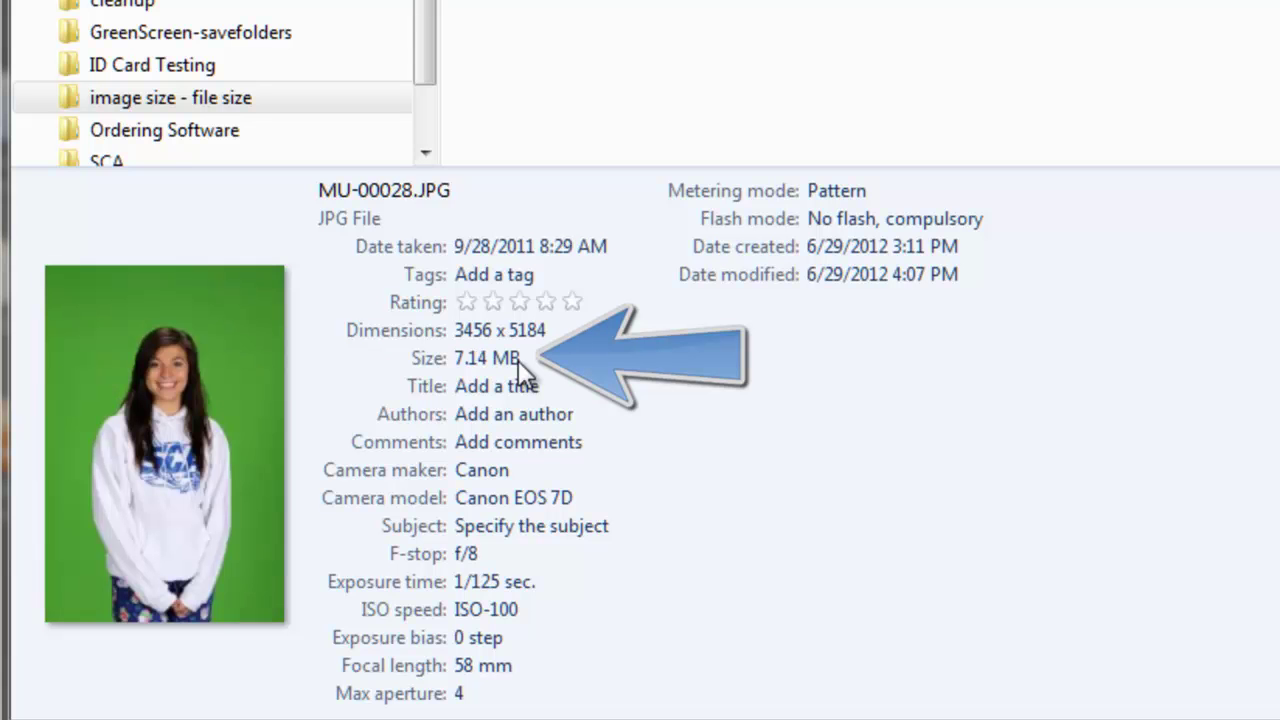
{"action": "key", "text": "Down"}
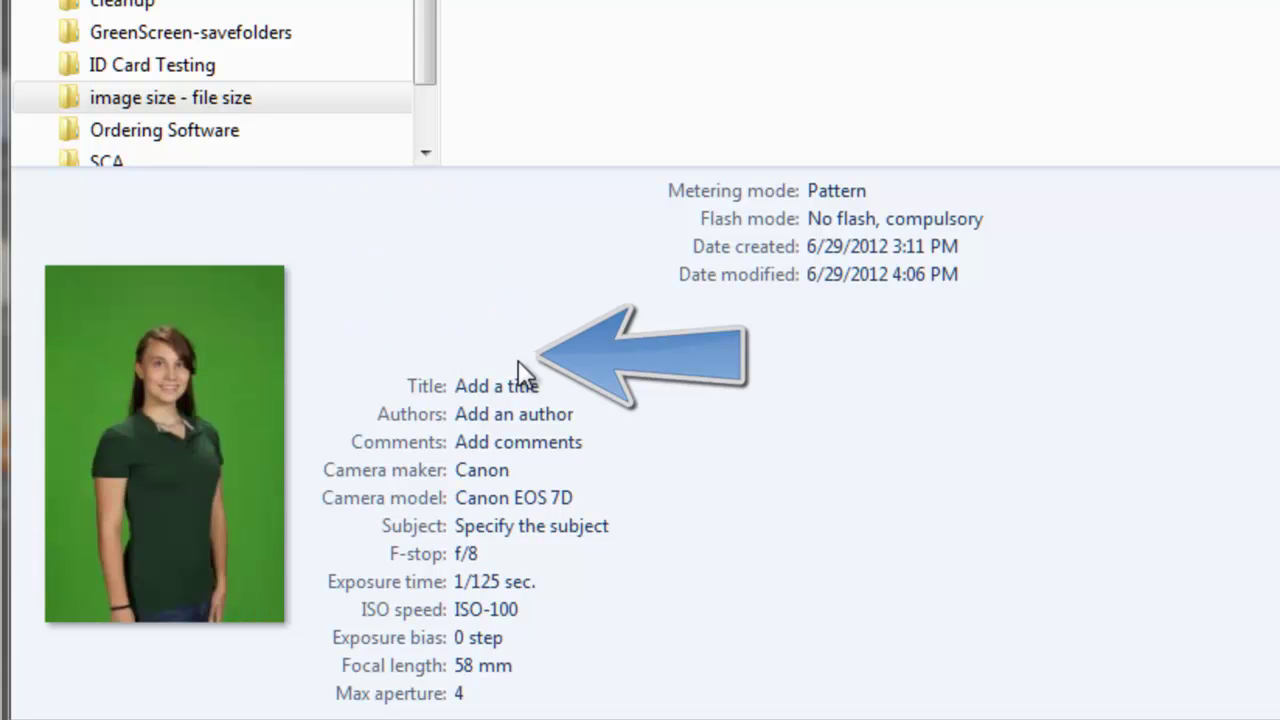
{"action": "key", "text": "Down"}
{"action": "key", "text": "Up"}
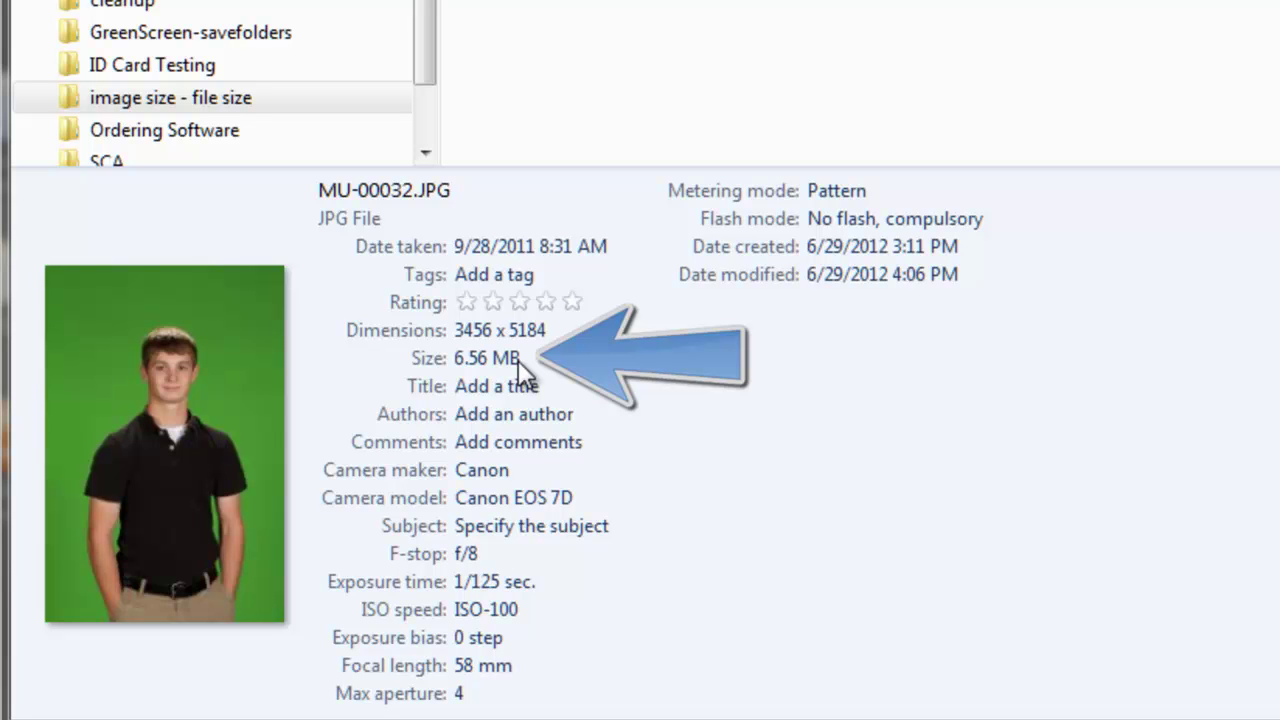
Step through MU-00028, MU-00032 and MU-00086 details to white.jpg: 3456 x 5184 at 1.14 MB
{"action": "key", "text": "Up"}
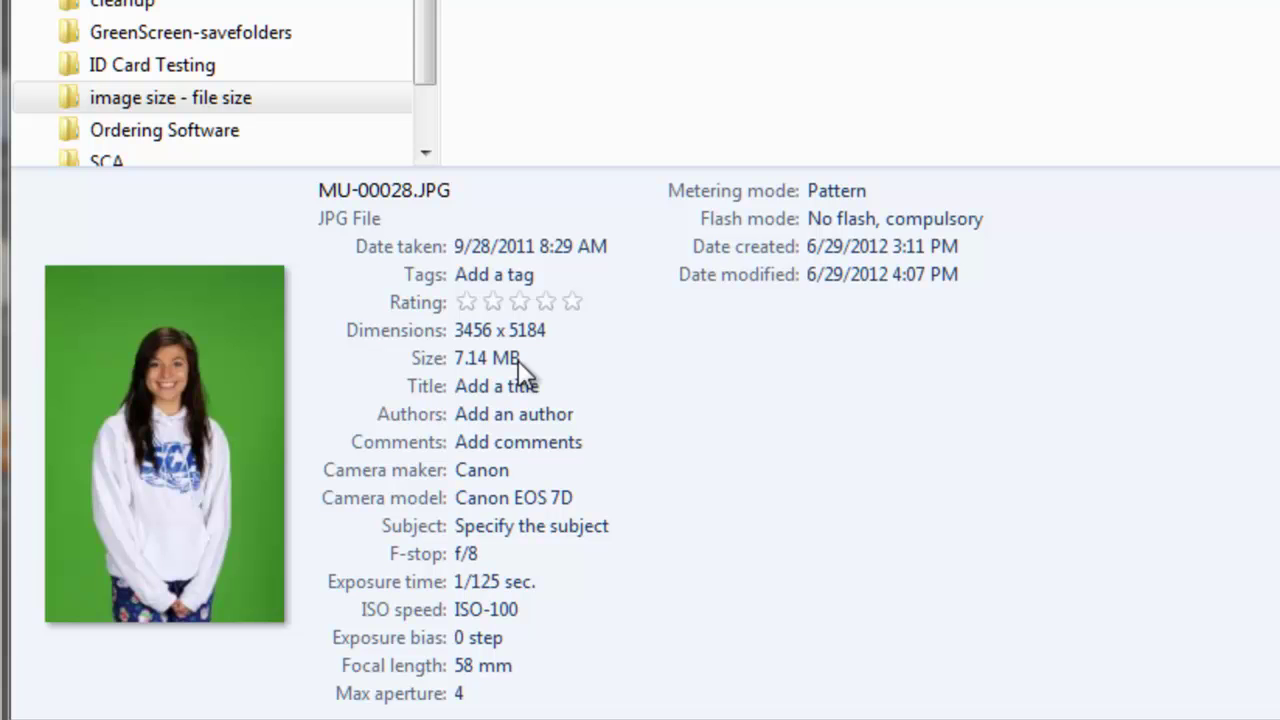
{"action": "key", "text": "Down"}
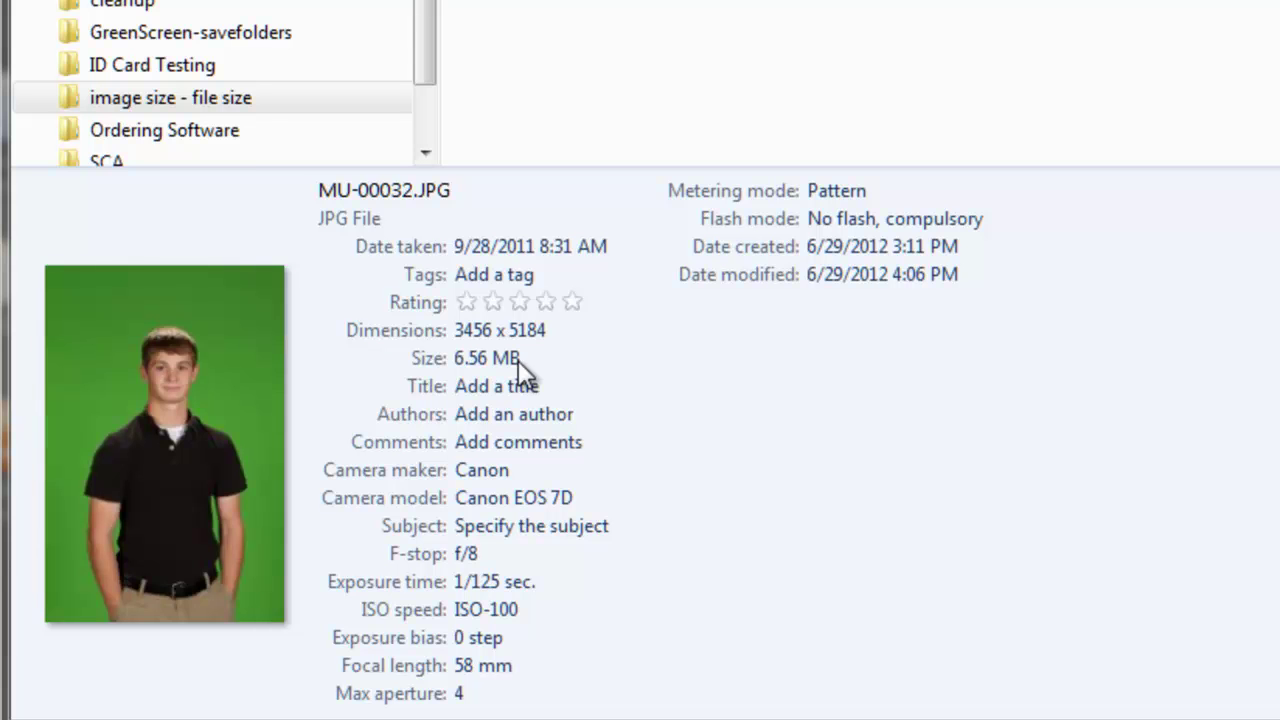
{"action": "key", "text": "Down"}
{"action": "key", "text": "Up"}
{"action": "key", "text": "Up"}
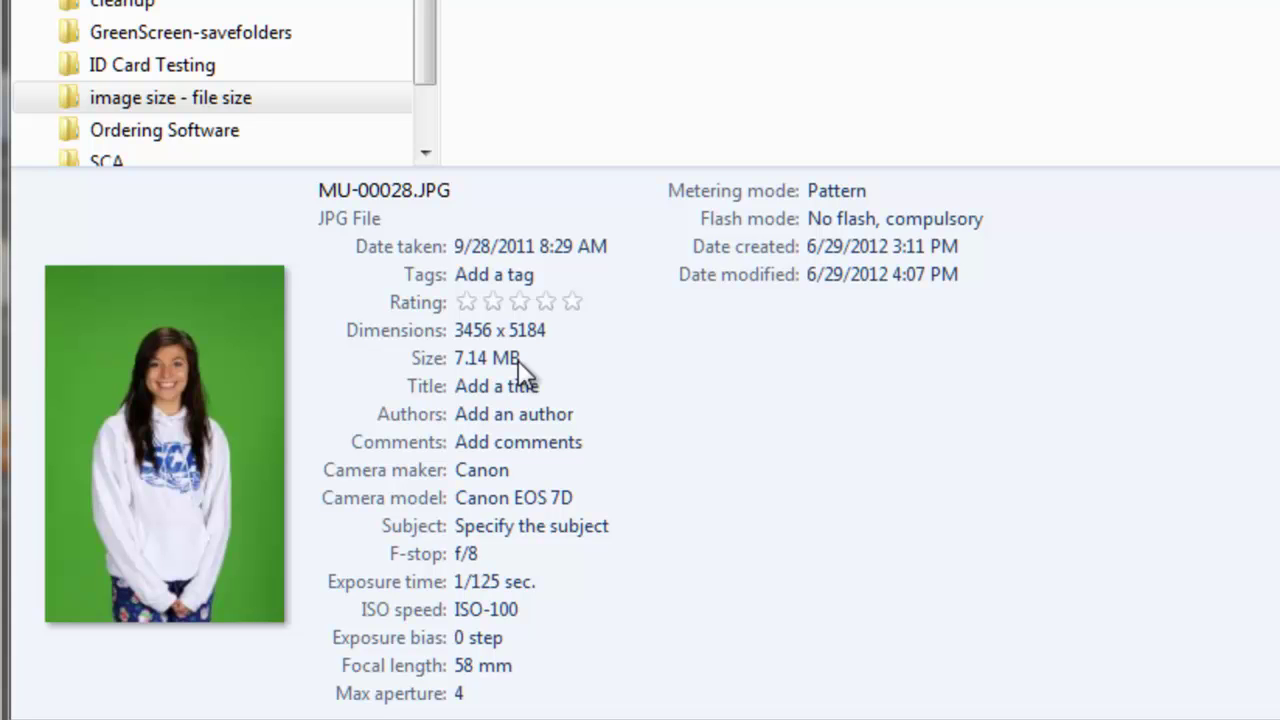
{"action": "key", "text": "Down"}
{"action": "key", "text": "Down"}
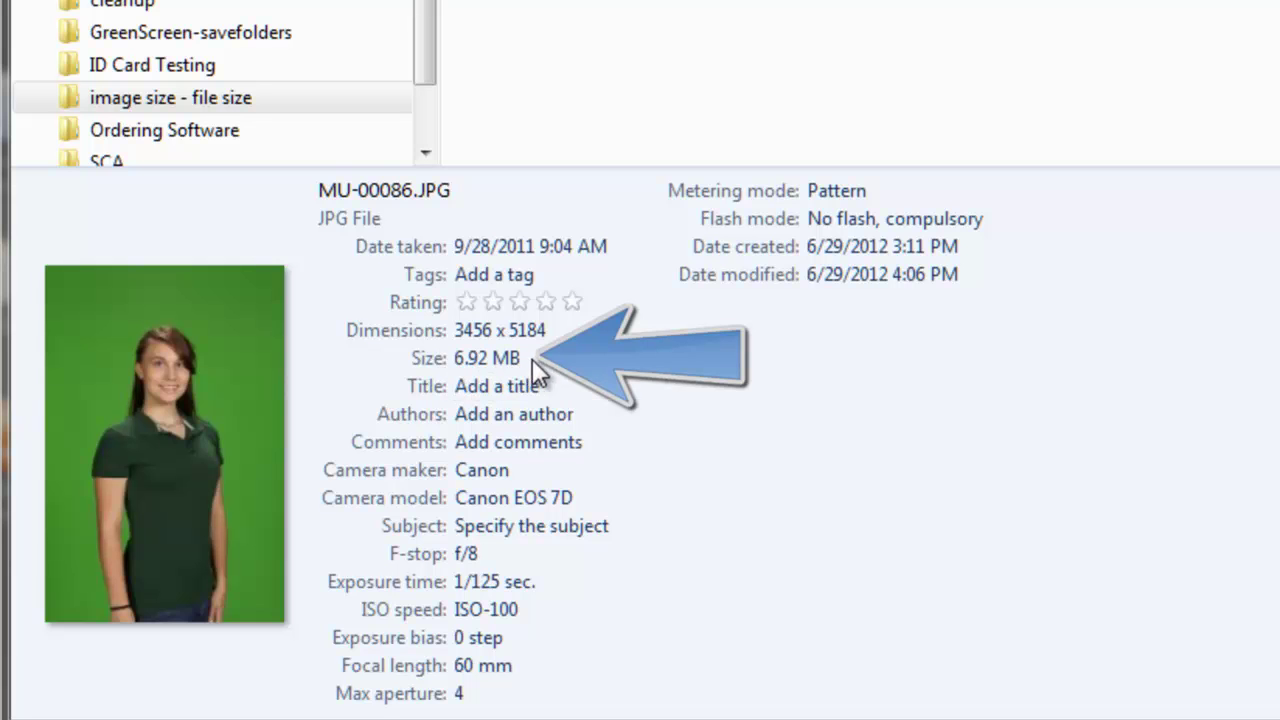
{"action": "key", "text": "Down"}
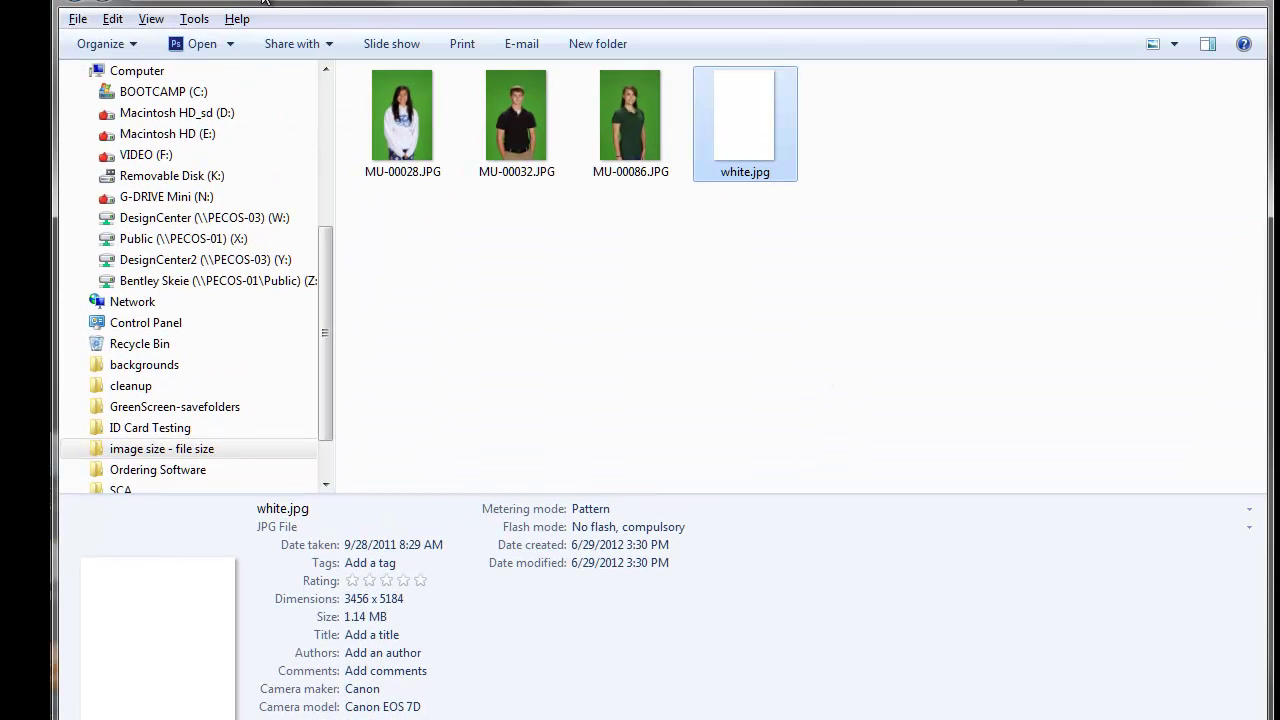
Open the 'file types' folder and compare MU-00028.JPG with MU-00028.tif (3456 x 5184, 51.2 MB)
{"action": "left_click", "coordinate": [263, 2]}
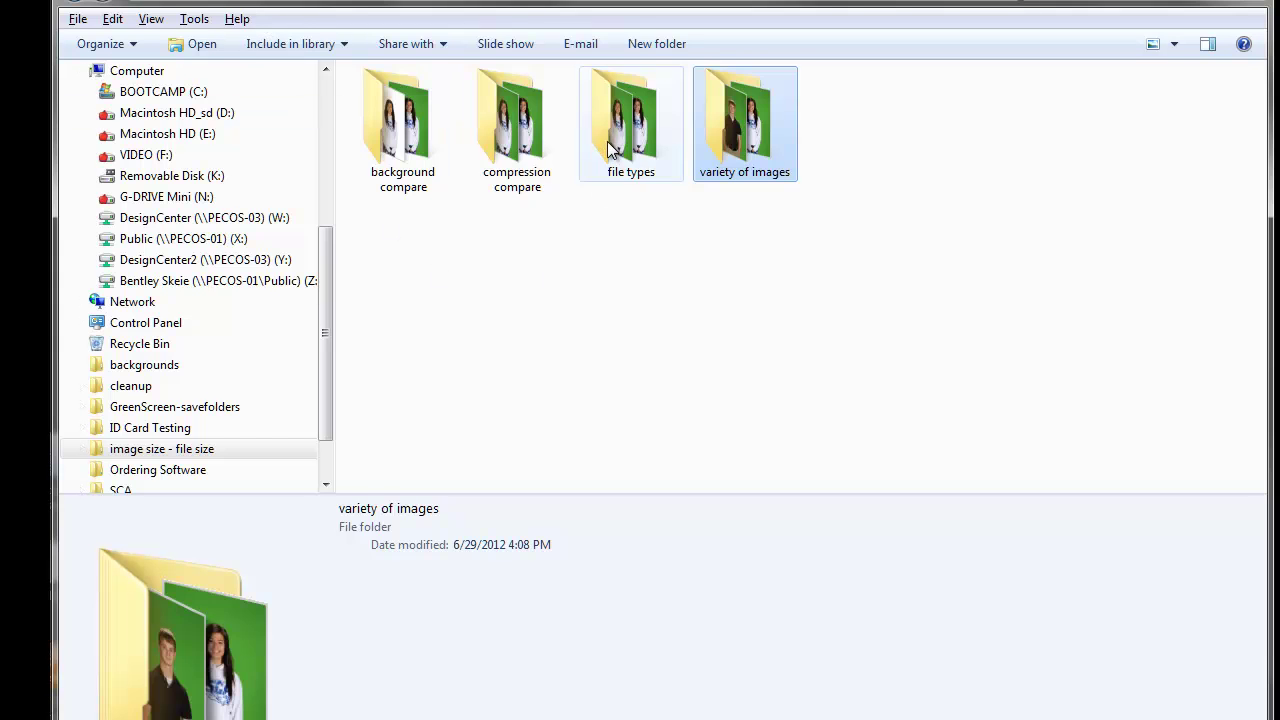
{"action": "double_click", "coordinate": [608, 142]}
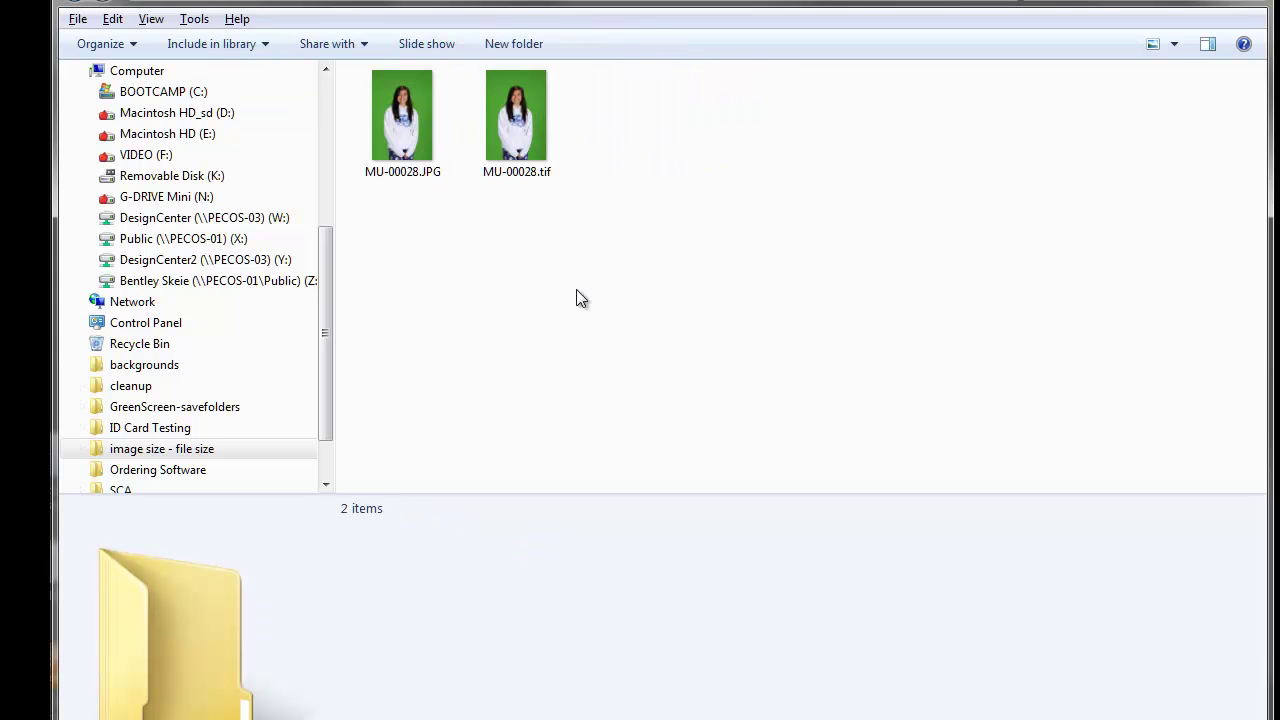
{"action": "left_click", "coordinate": [425, 147]}
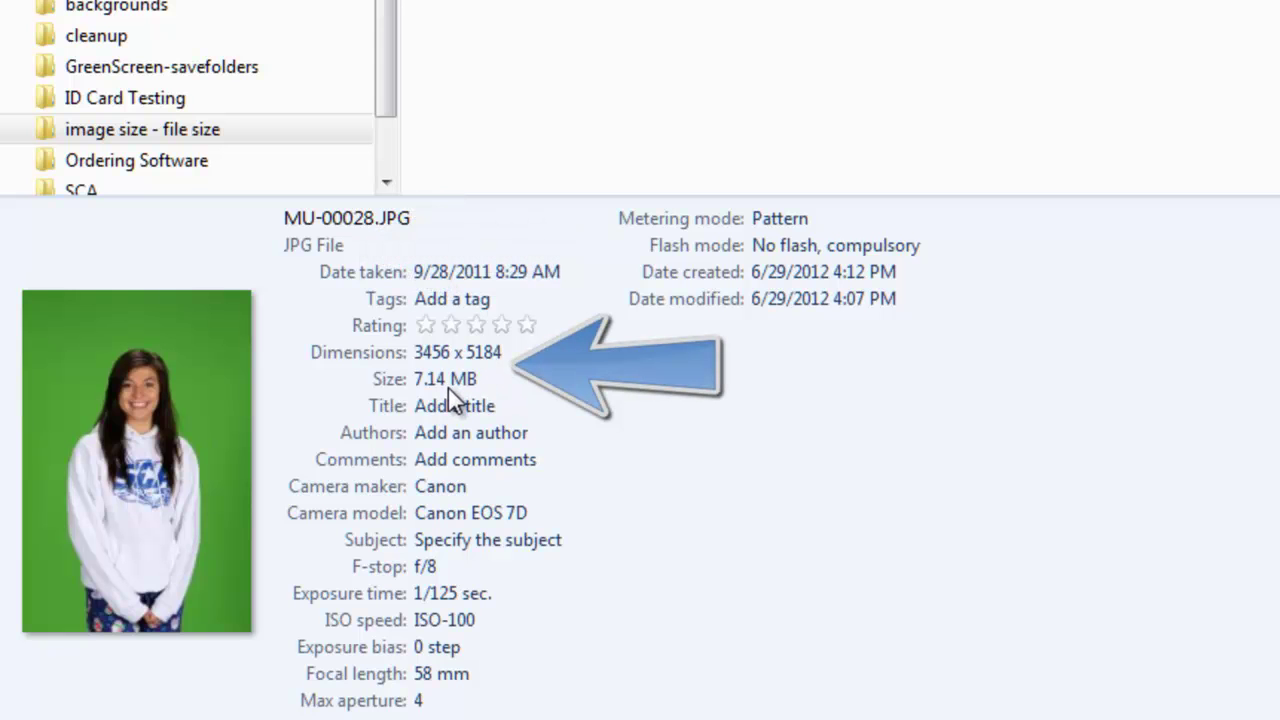
{"action": "key", "text": "Down"}
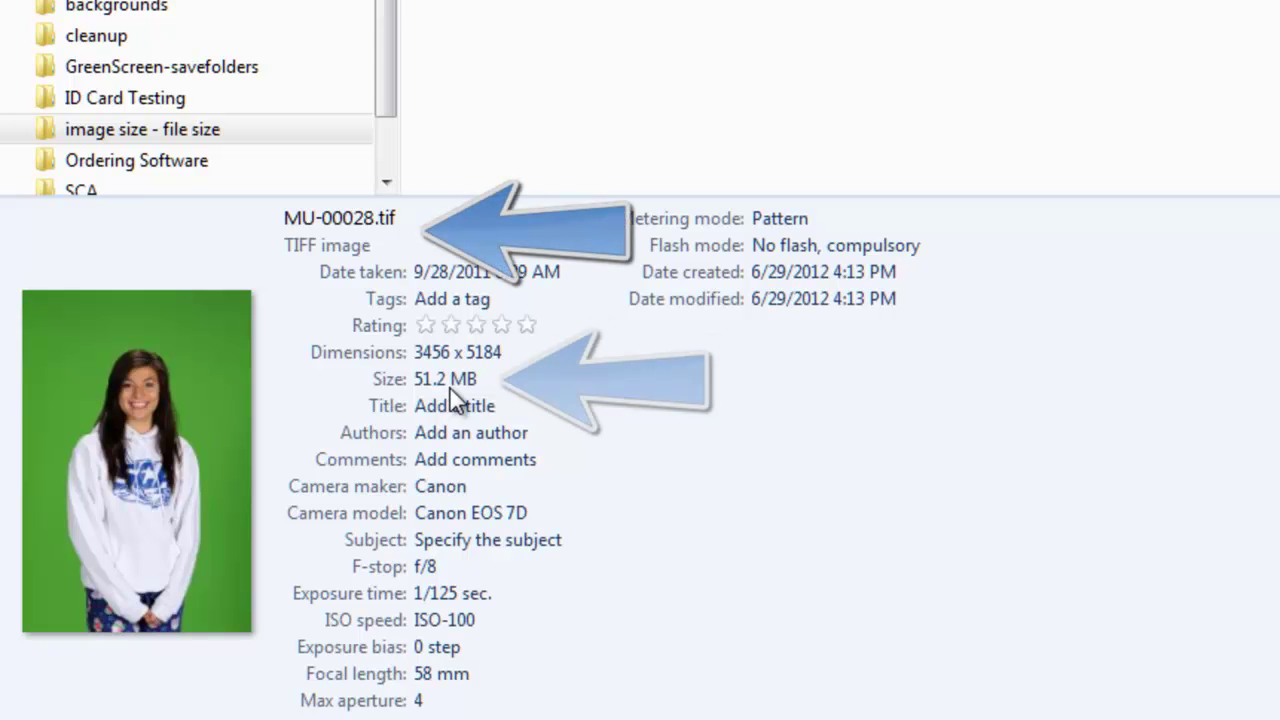
{"action": "left_click", "coordinate": [435, 396]}
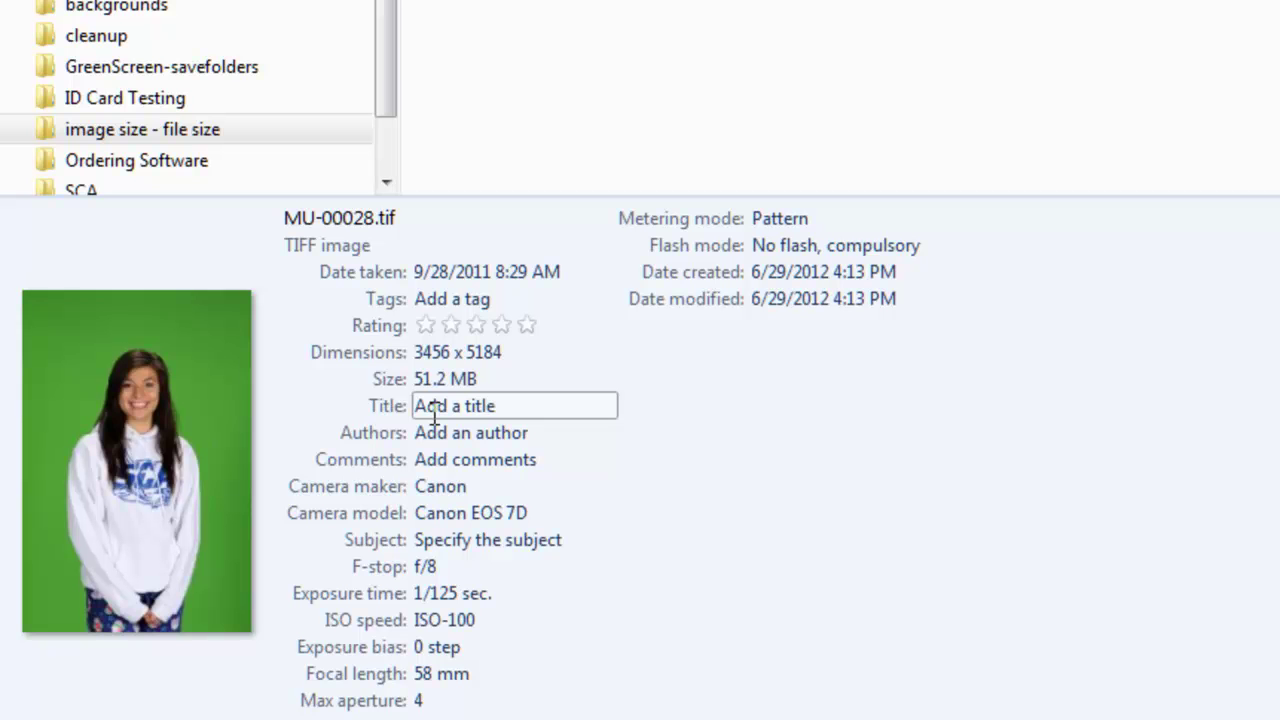
Open the 'background compare' folder and show MU-00028.JPG's details
{"action": "key", "text": "BackSpace"}
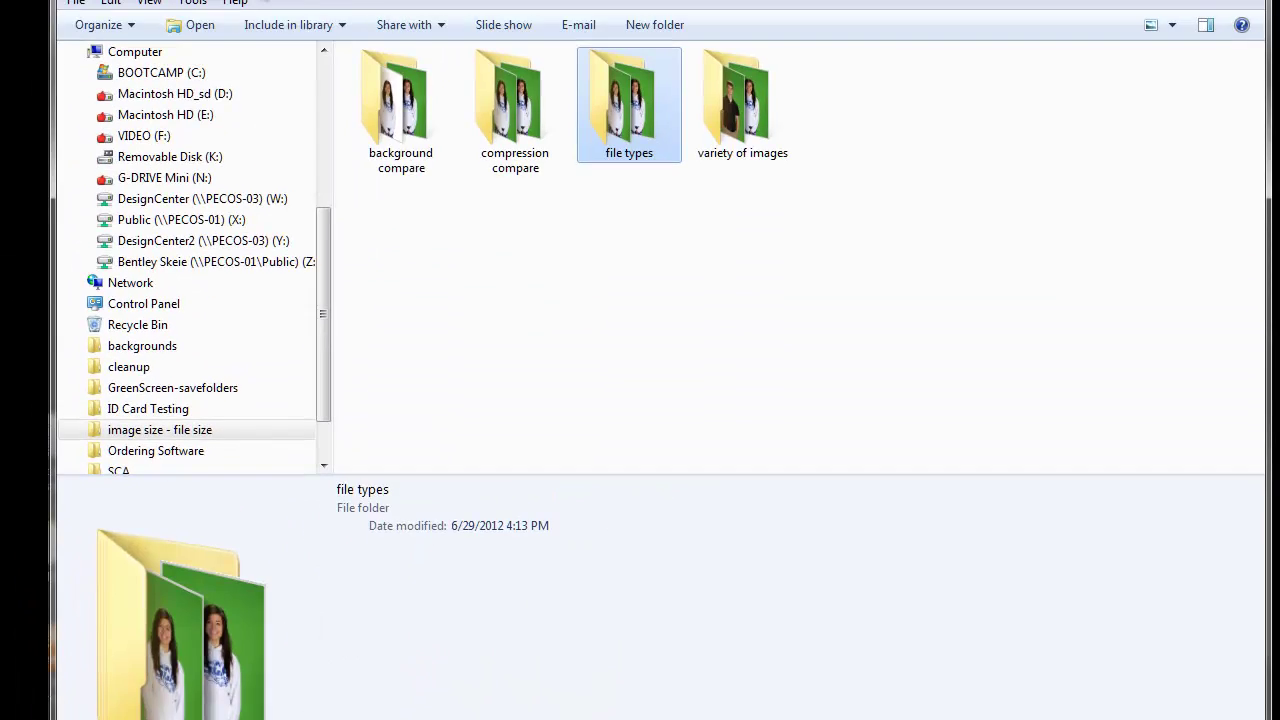
{"action": "left_click", "coordinate": [547, 284]}
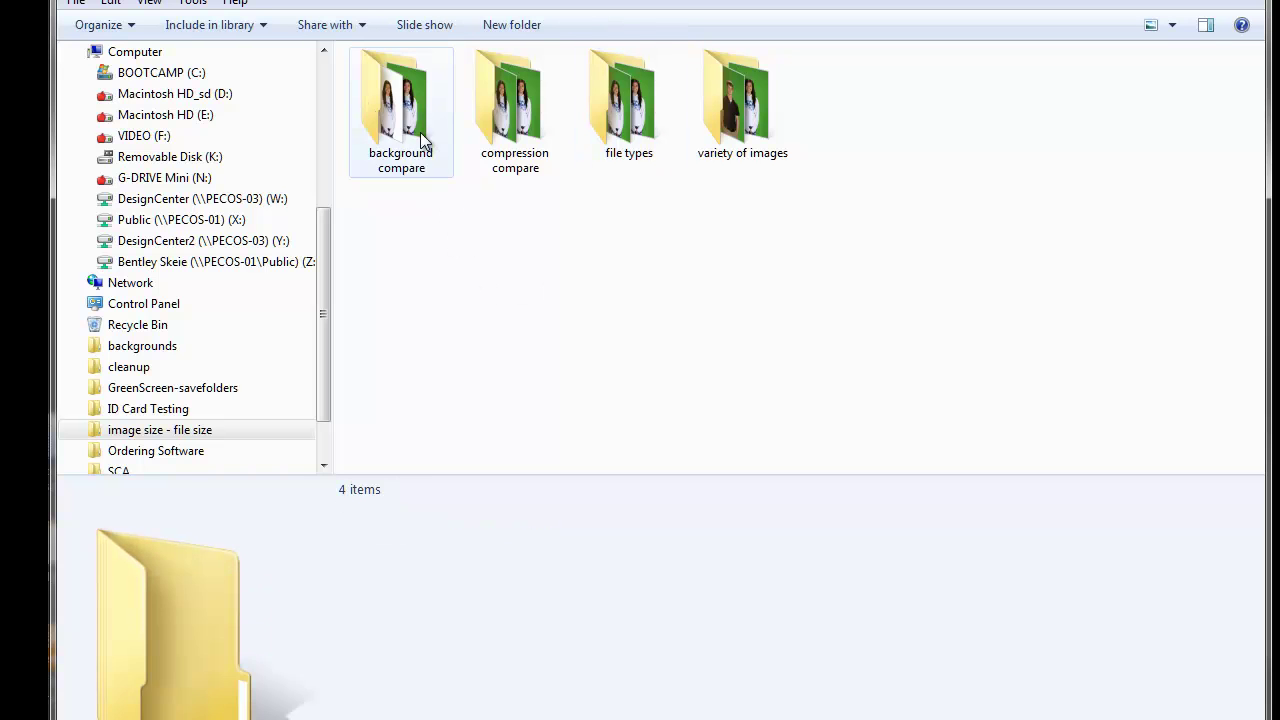
{"action": "double_click", "coordinate": [401, 118]}
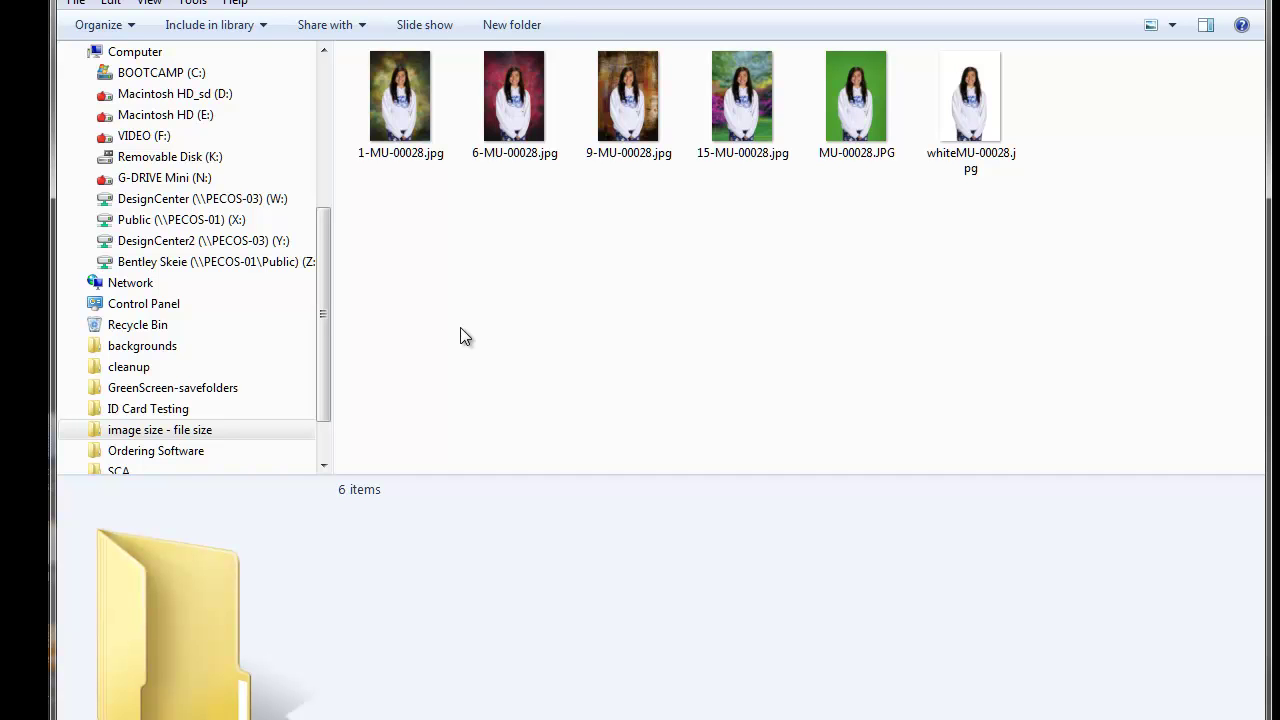
{"action": "left_click", "coordinate": [869, 106]}
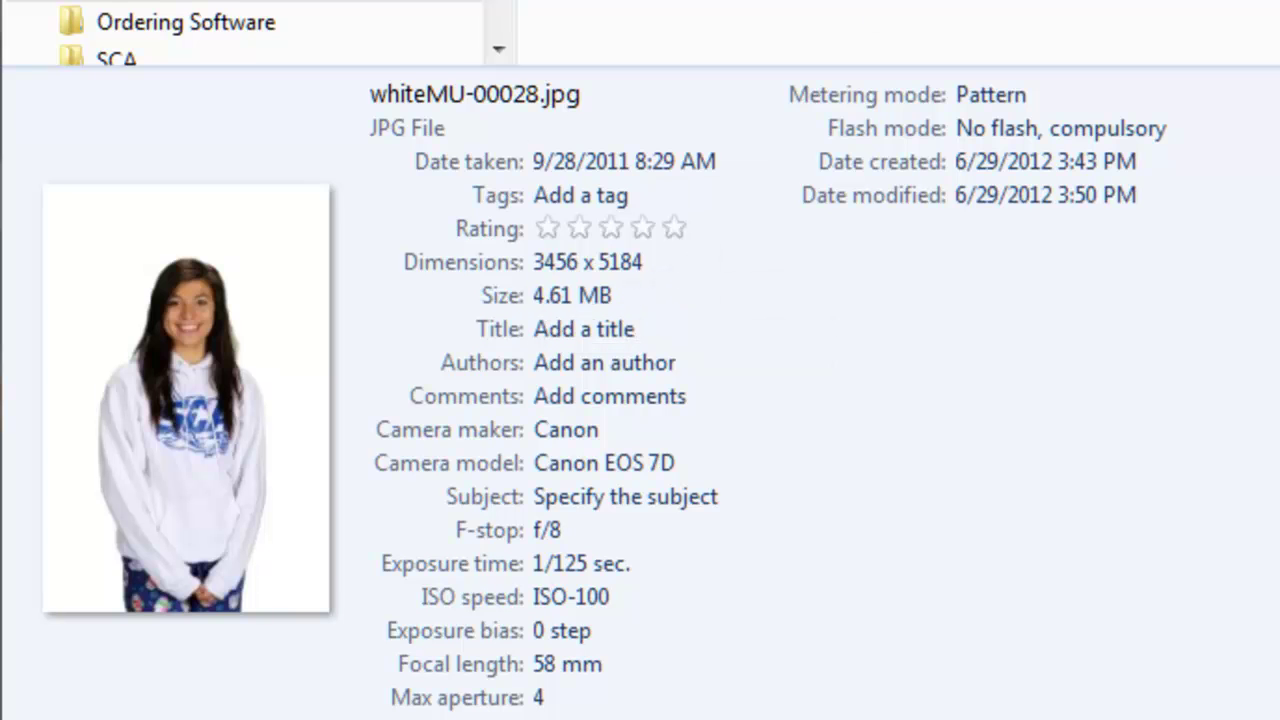
Step through 1-, 6-, 9- and 15-MU-00028.jpg, ending at 3456 x 5184 and 7.53 MB
{"action": "key", "text": "Up"}
{"action": "key", "text": "Up"}
{"action": "key", "text": "Up"}
{"action": "key", "text": "Up"}
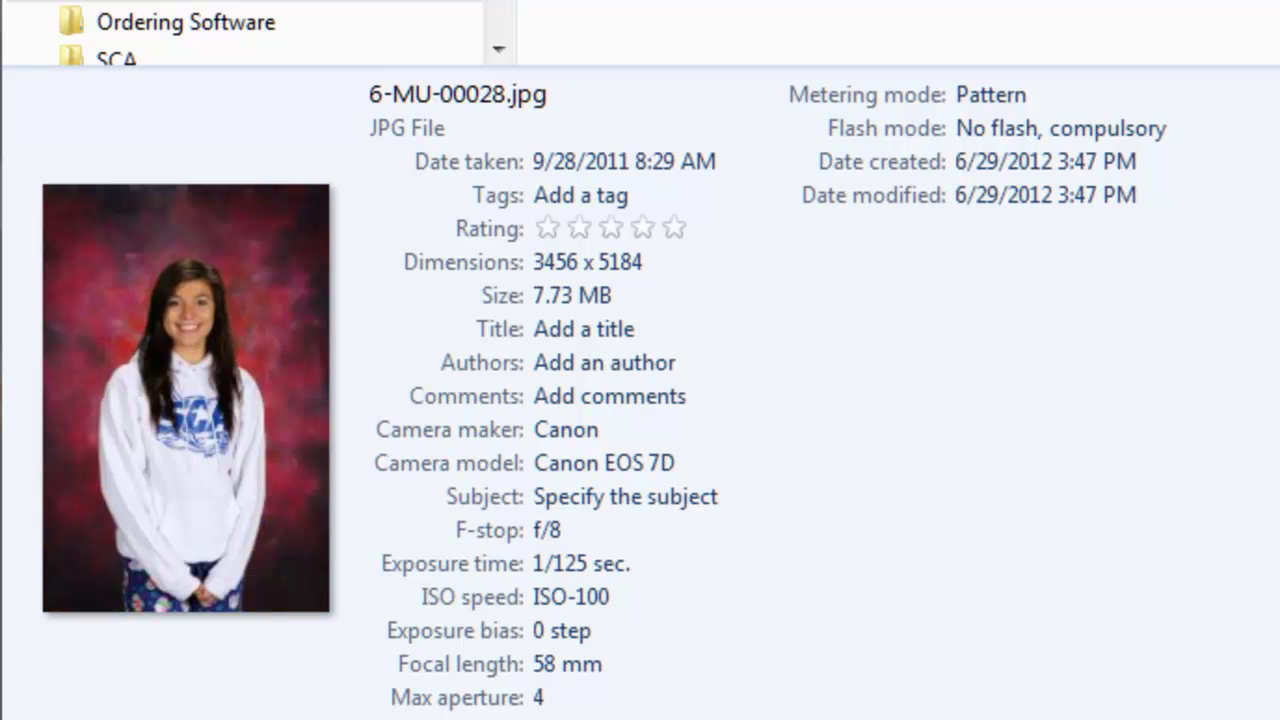
{"action": "key", "text": "Up"}
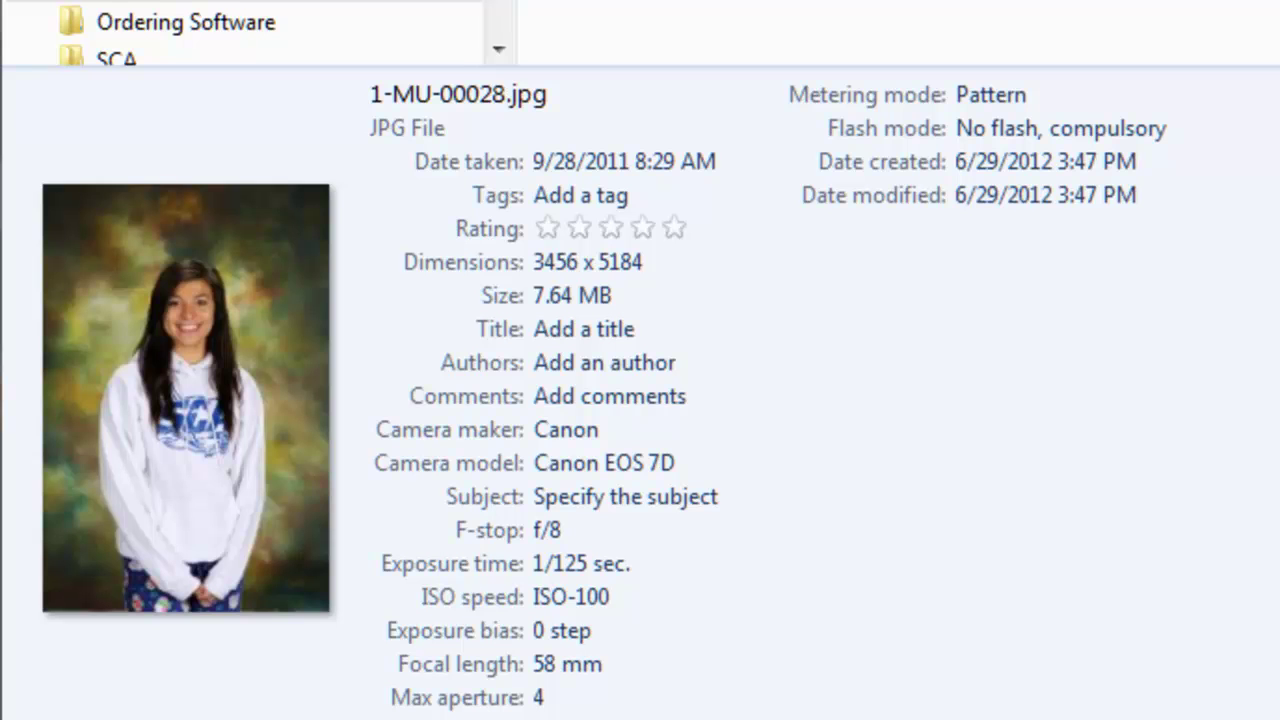
{"action": "key", "text": "Down"}
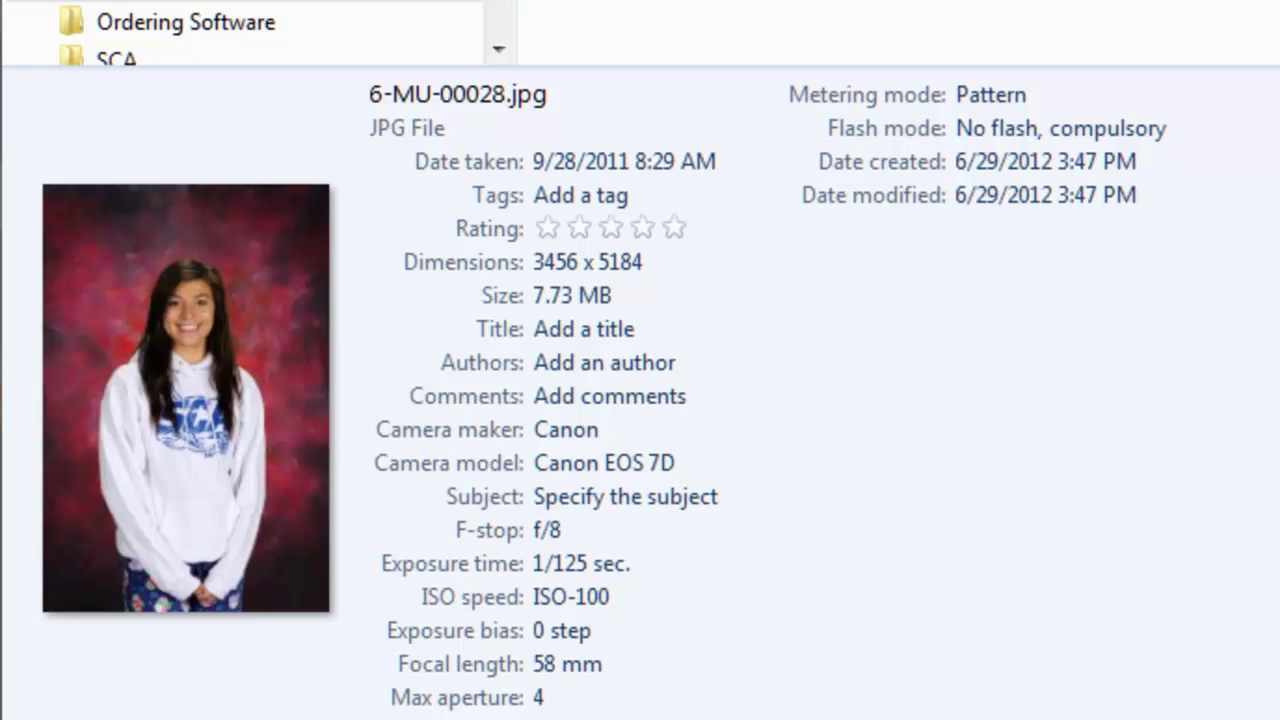
{"action": "key", "text": "Down"}
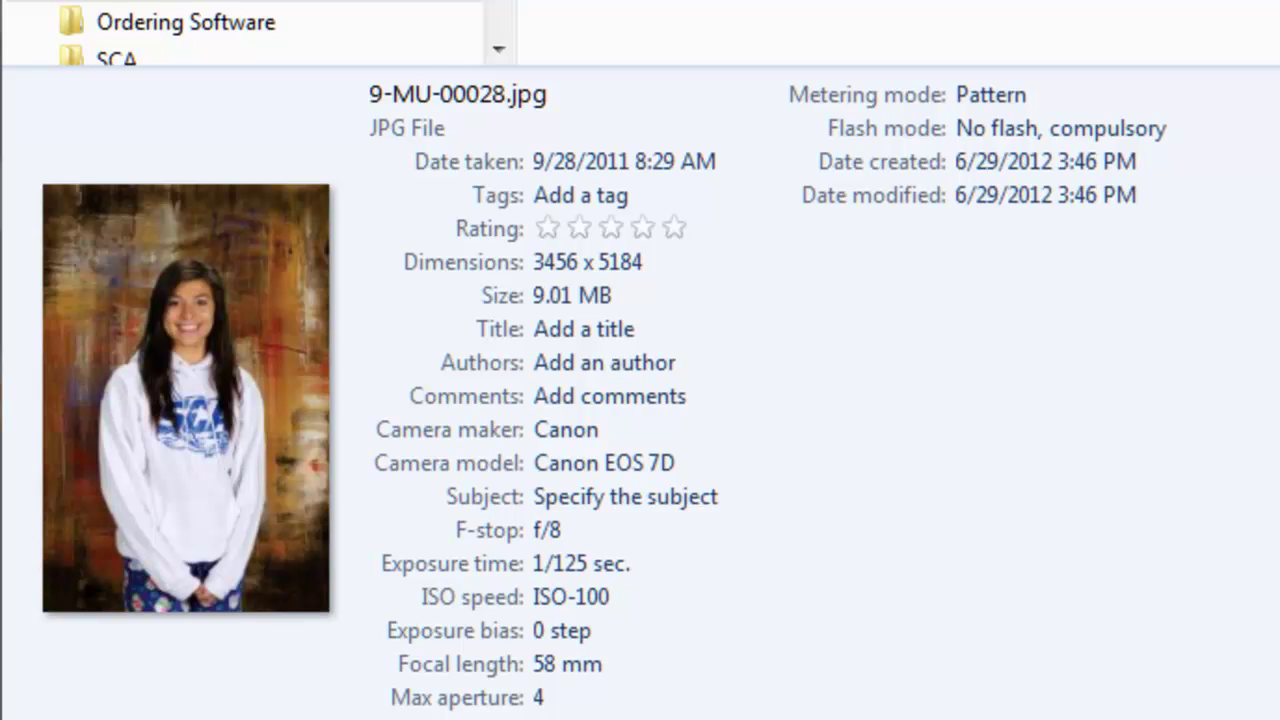
{"action": "key", "text": "Down"}
{"action": "key", "text": "Down"}
{"action": "key", "text": "Down"}
{"action": "key", "text": "Down"}
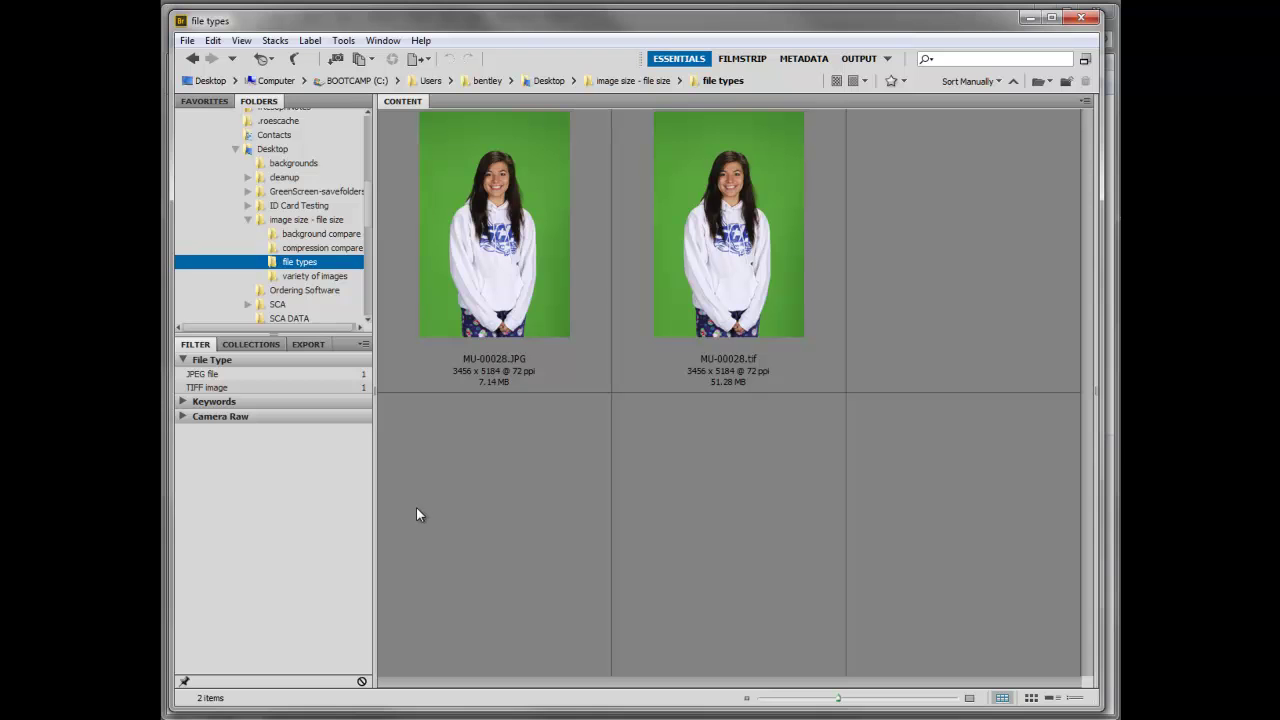
Select MU-00028.JPG and MU-00028.tif in Bridge and open both in Photoshop
{"action": "left_click", "coordinate": [466, 305]}
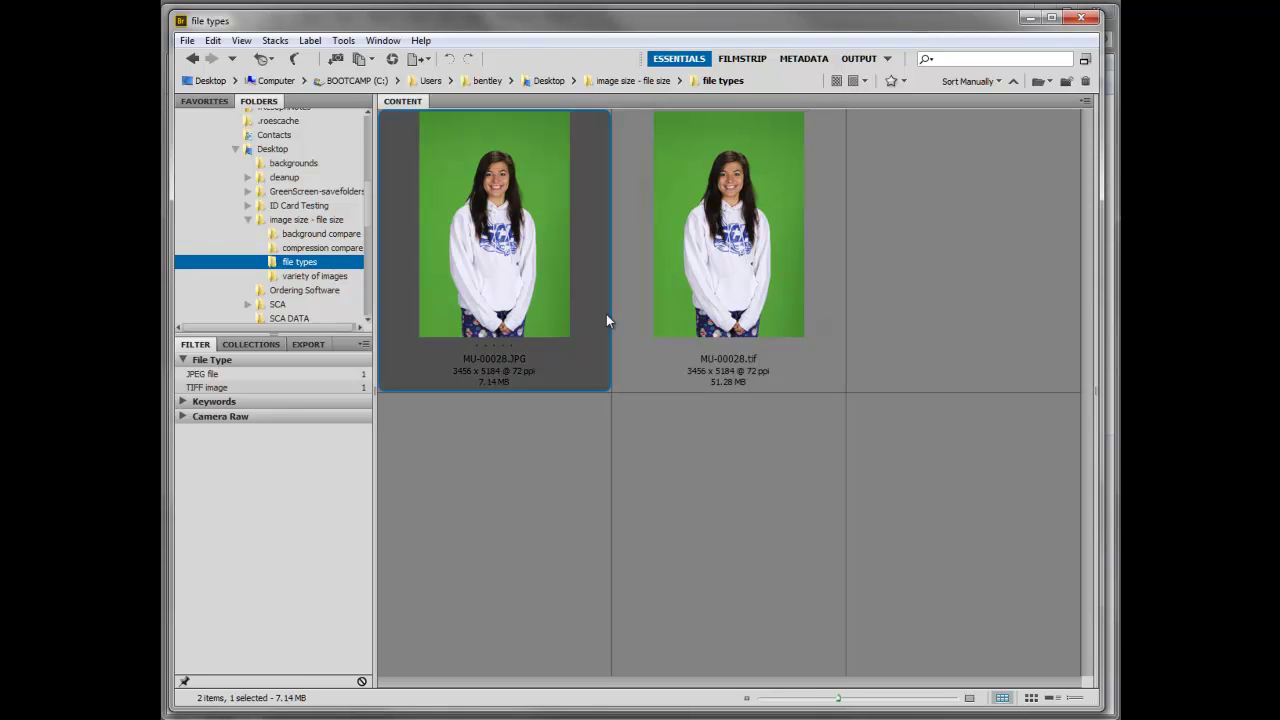
{"action": "left_click", "coordinate": [715, 292], "text": "ctrl"}
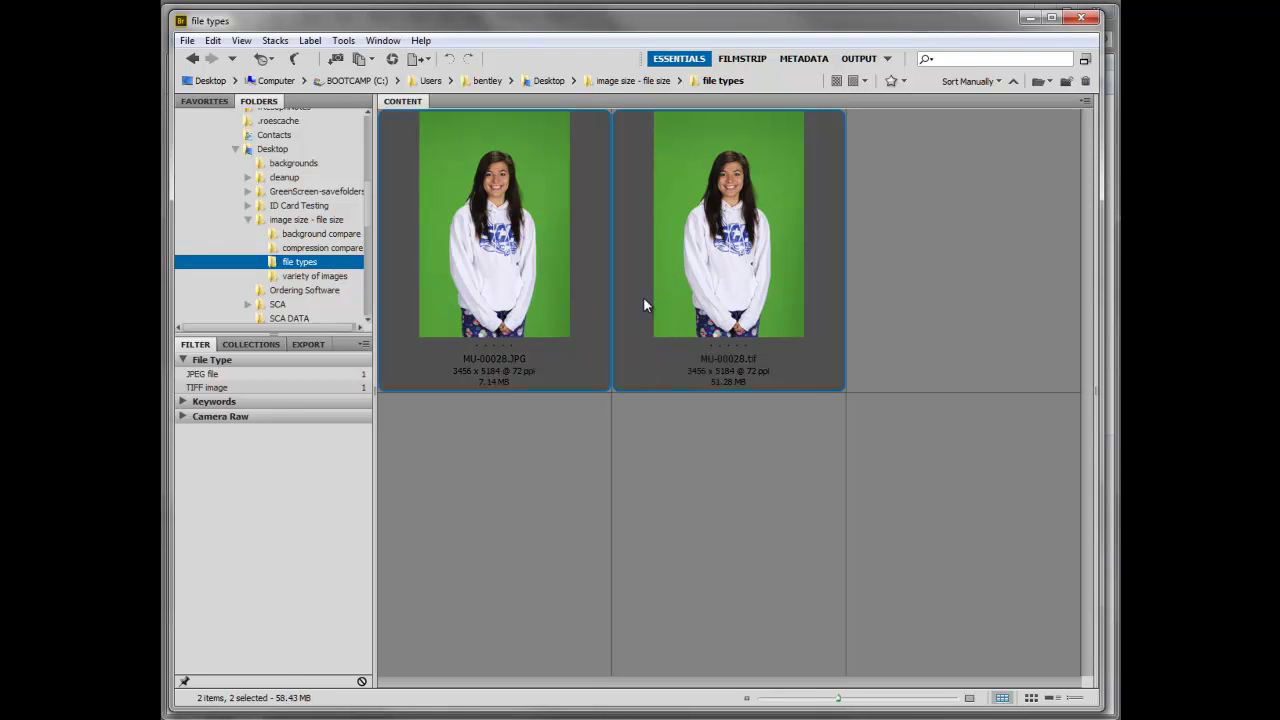
{"action": "right_click", "coordinate": [492, 258]}
{"action": "left_click", "coordinate": [552, 265]}
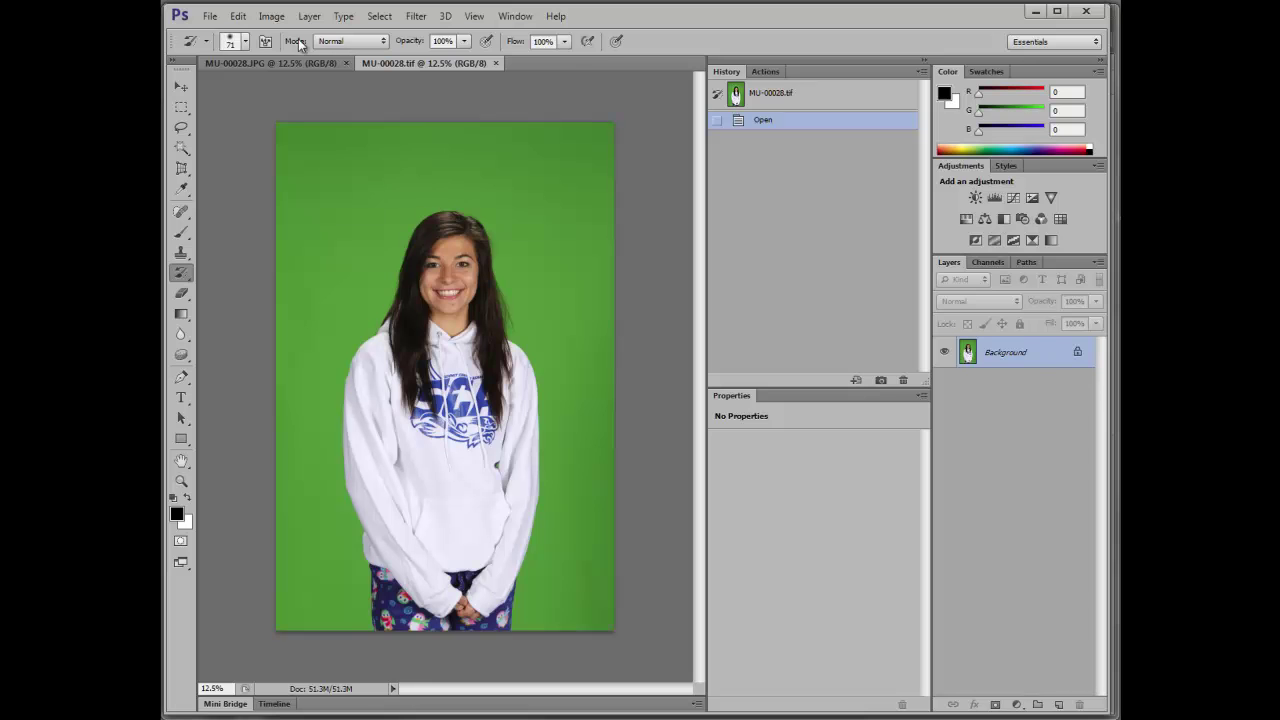
Check Image Size for the TIF and then the JPG, both 3456 x 5184 at 51.3M
{"action": "left_click", "coordinate": [271, 16]}
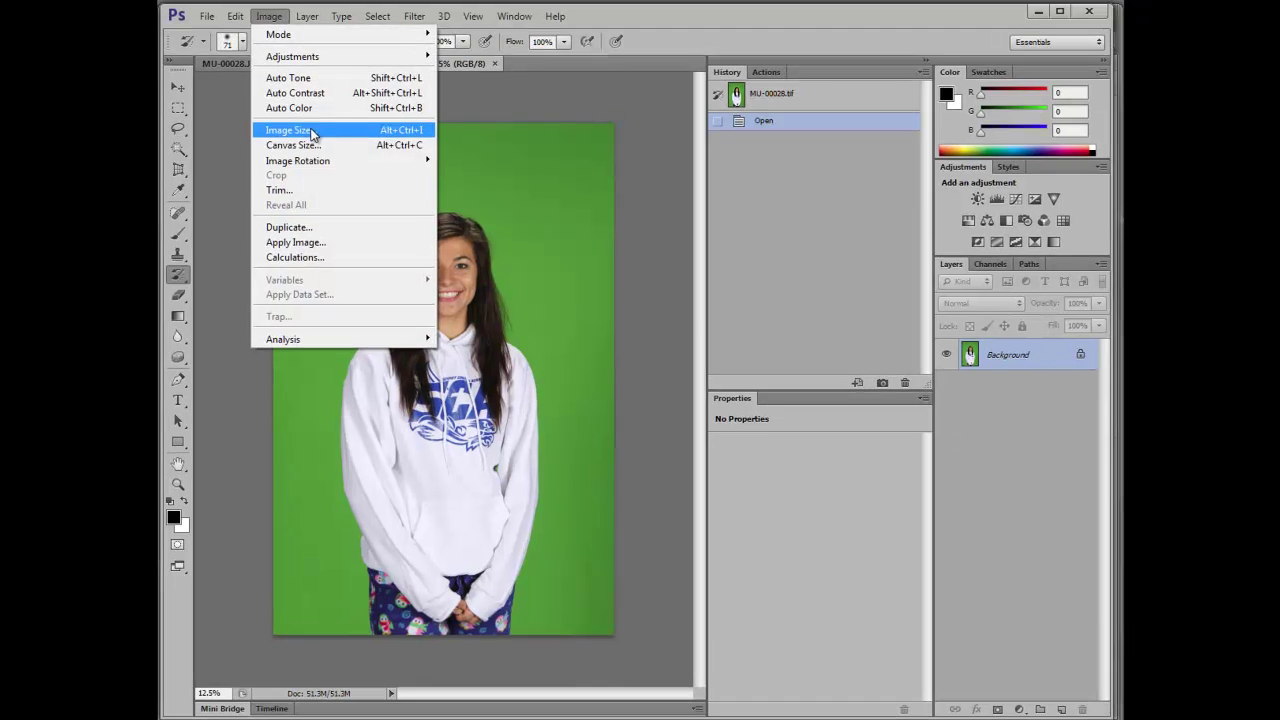
{"action": "left_click", "coordinate": [300, 130]}
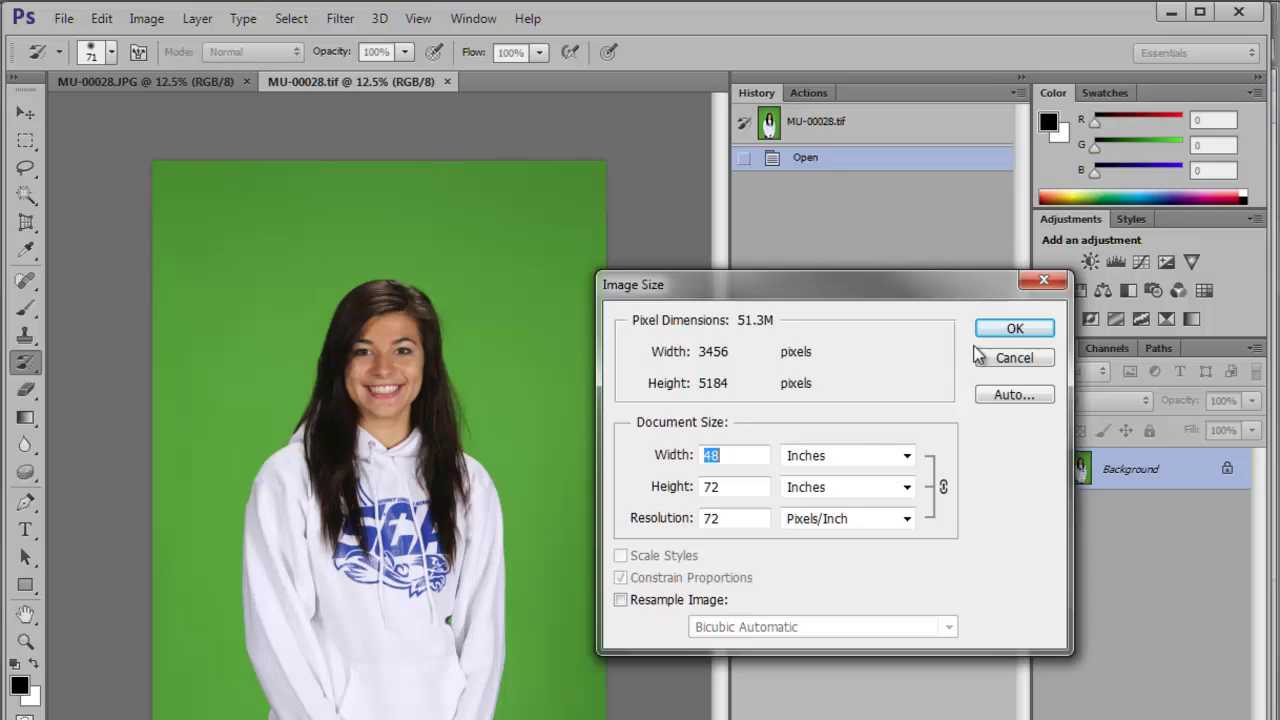
{"action": "left_click", "coordinate": [1010, 357]}
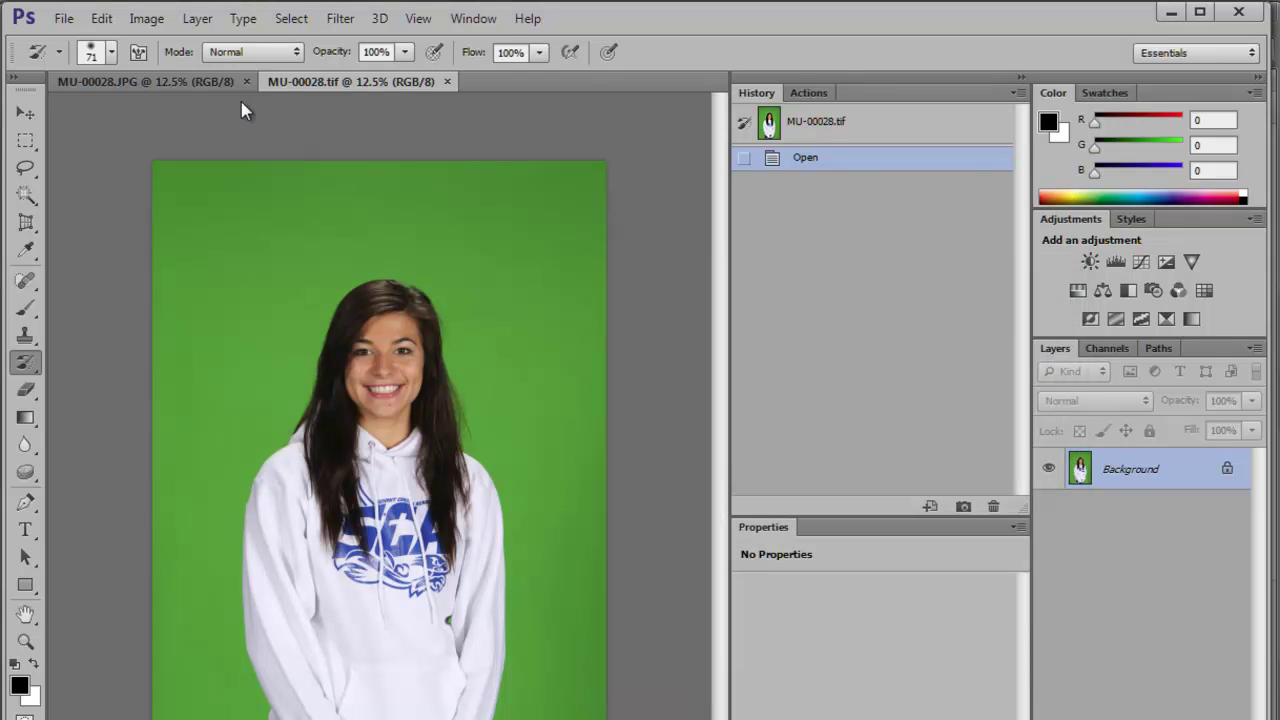
{"action": "left_click", "coordinate": [170, 81]}
{"action": "left_click", "coordinate": [146, 18]}
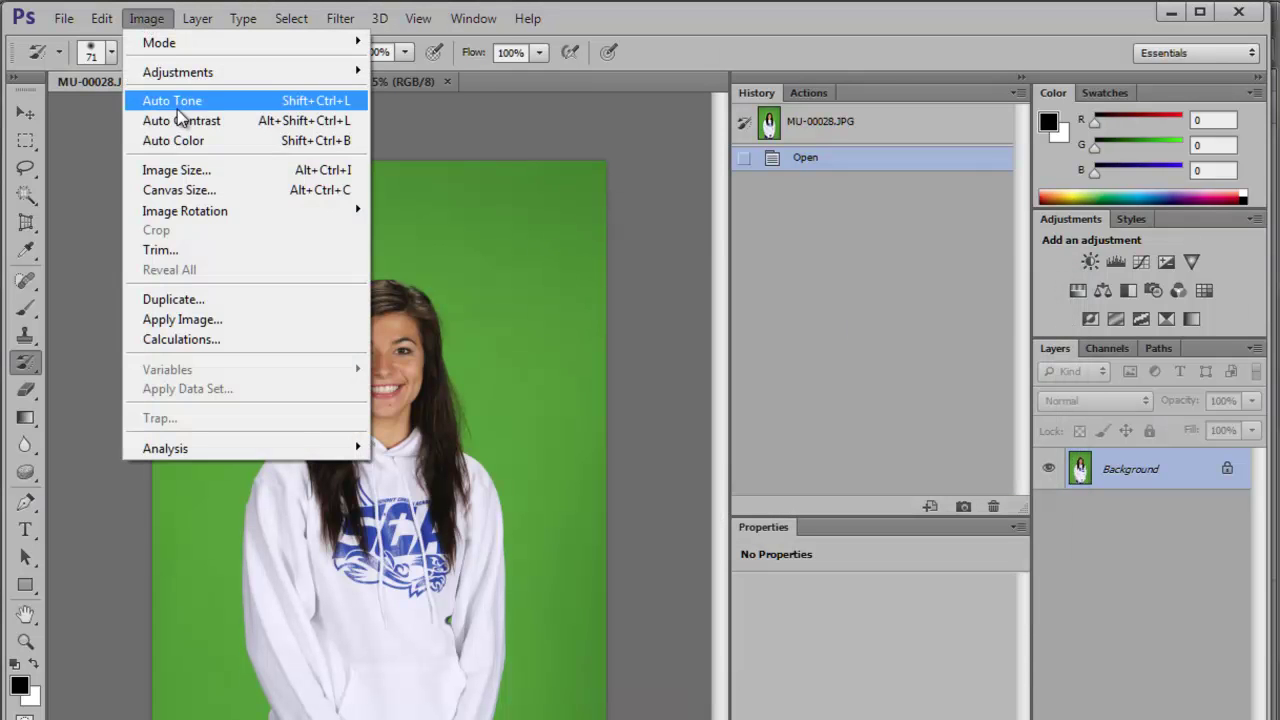
{"action": "left_click", "coordinate": [177, 169]}
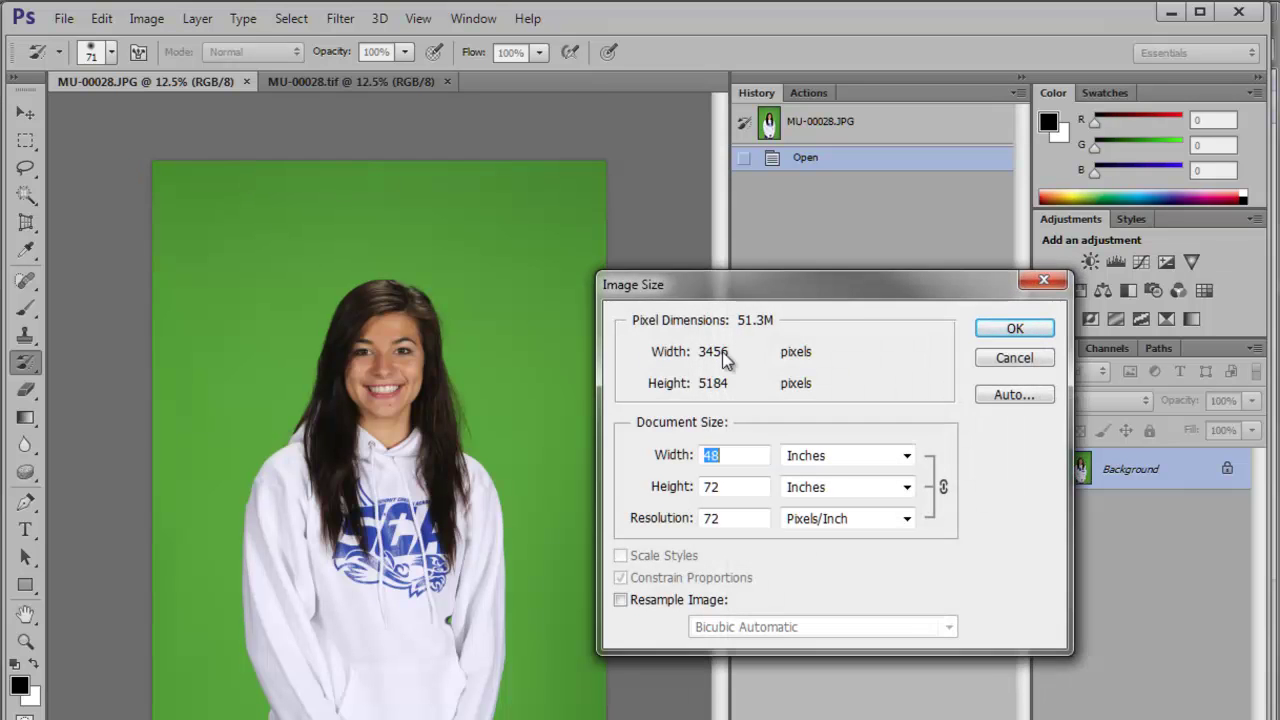
{"action": "left_click", "coordinate": [1003, 362]}
Return to the MU-00028.tif document and reopen its Image Size dialog
{"action": "left_click", "coordinate": [326, 81]}
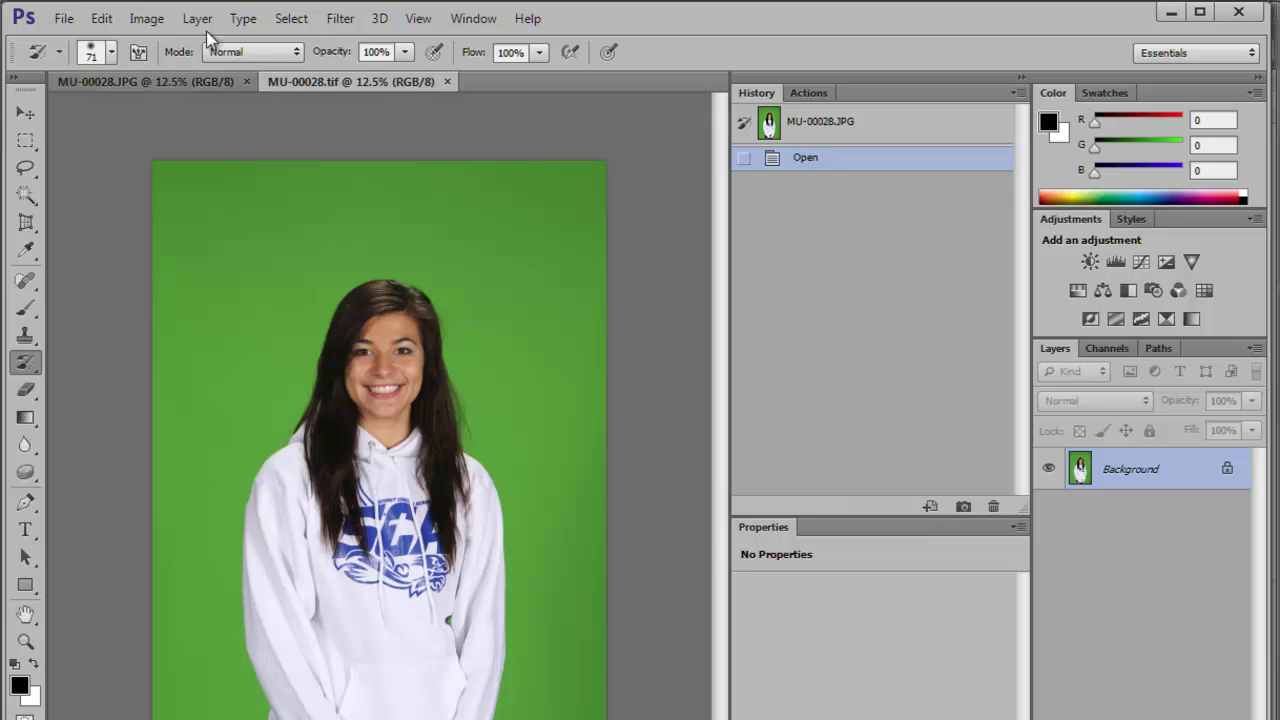
{"action": "left_click", "coordinate": [146, 18]}
{"action": "left_click", "coordinate": [193, 175]}
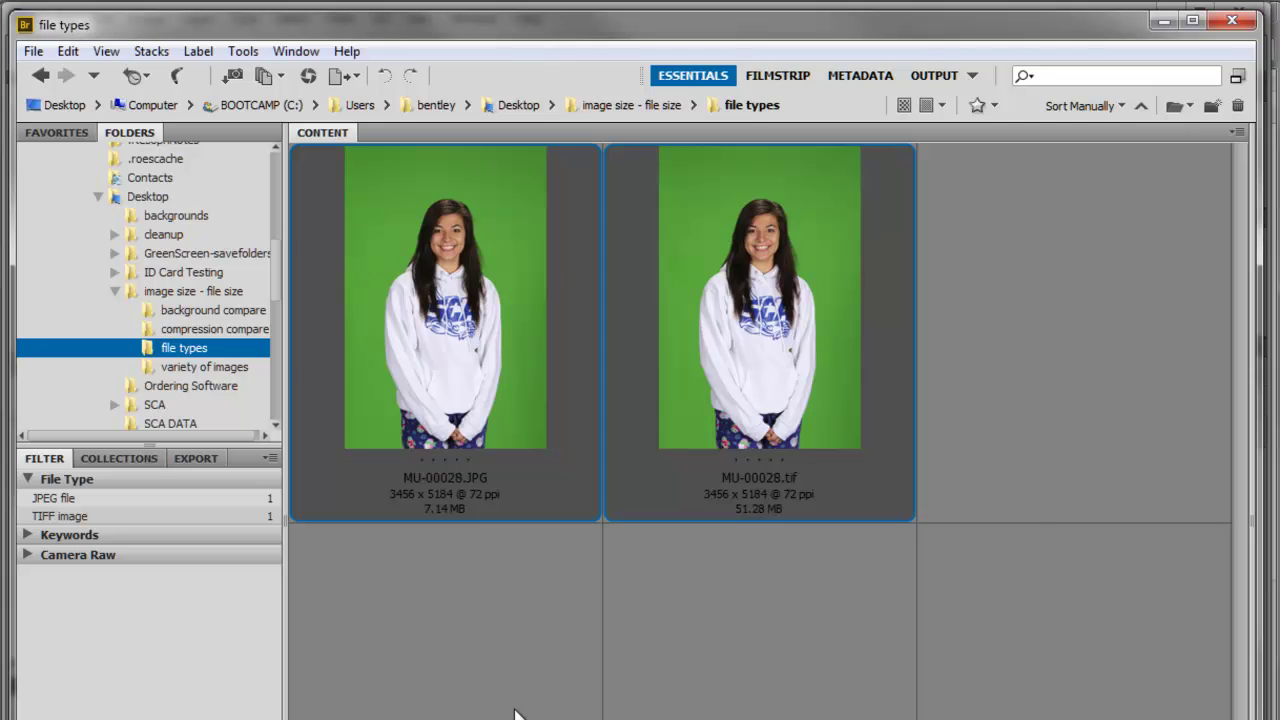
Select MU-00028.tif (51.28 MB) in Bridge and move Bridge down to reveal Photoshop's 51.3M dimensions
{"action": "left_click", "coordinate": [757, 428]}
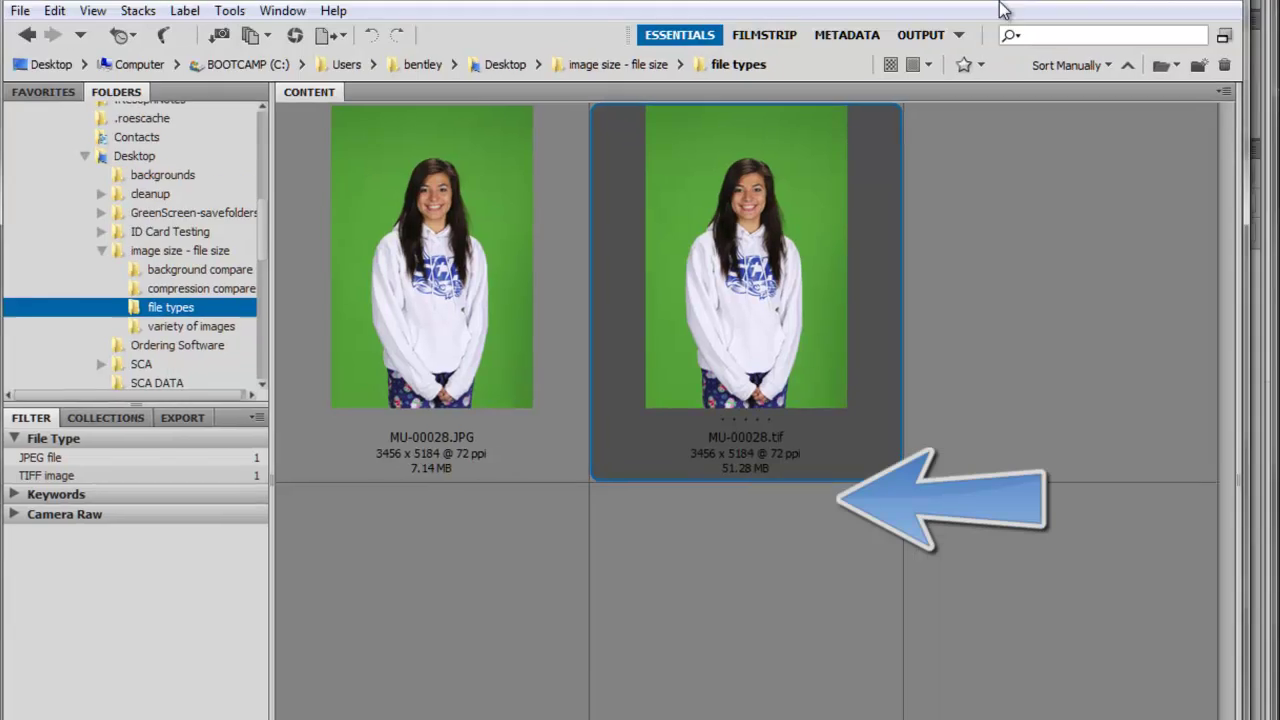
{"action": "left_click_drag", "start_coordinate": [1003, 10], "coordinate": [988, 215]}
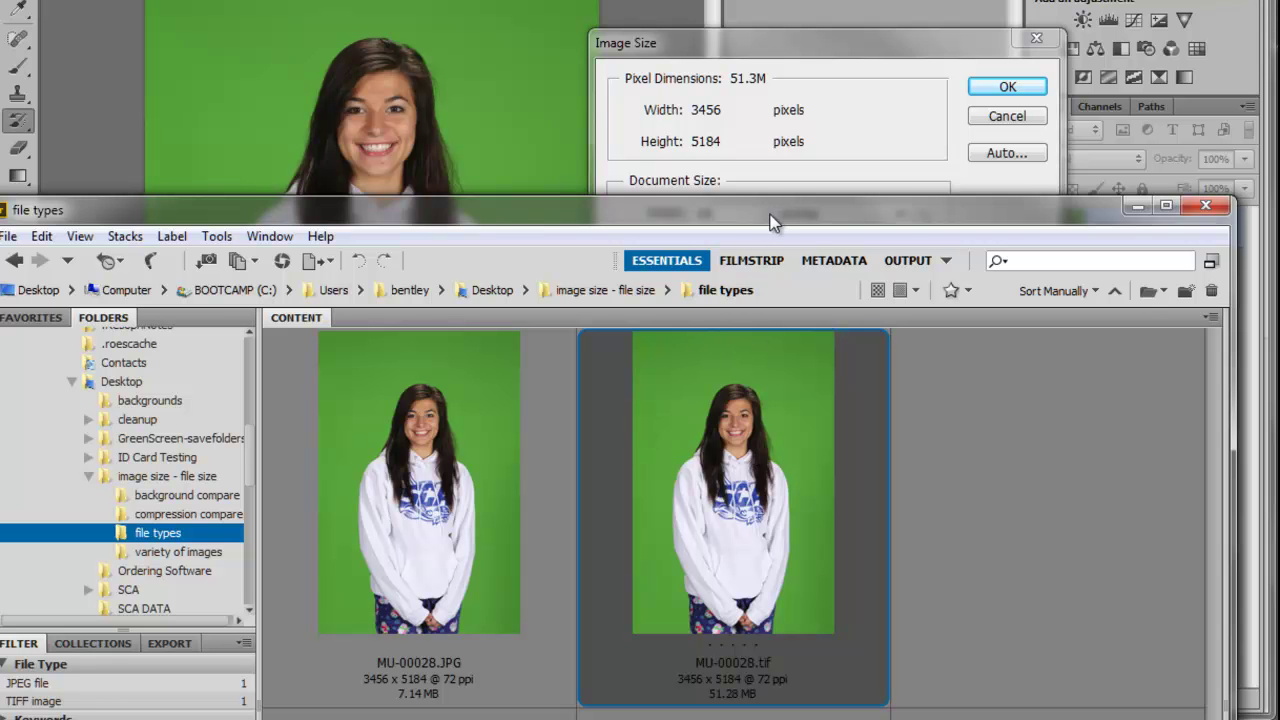
Reopen Image Size and arrange it above Bridge to compare 51.3M with listed file sizes
{"action": "left_click_drag", "start_coordinate": [776, 210], "coordinate": [793, 239]}
{"action": "left_click", "coordinate": [801, 36]}
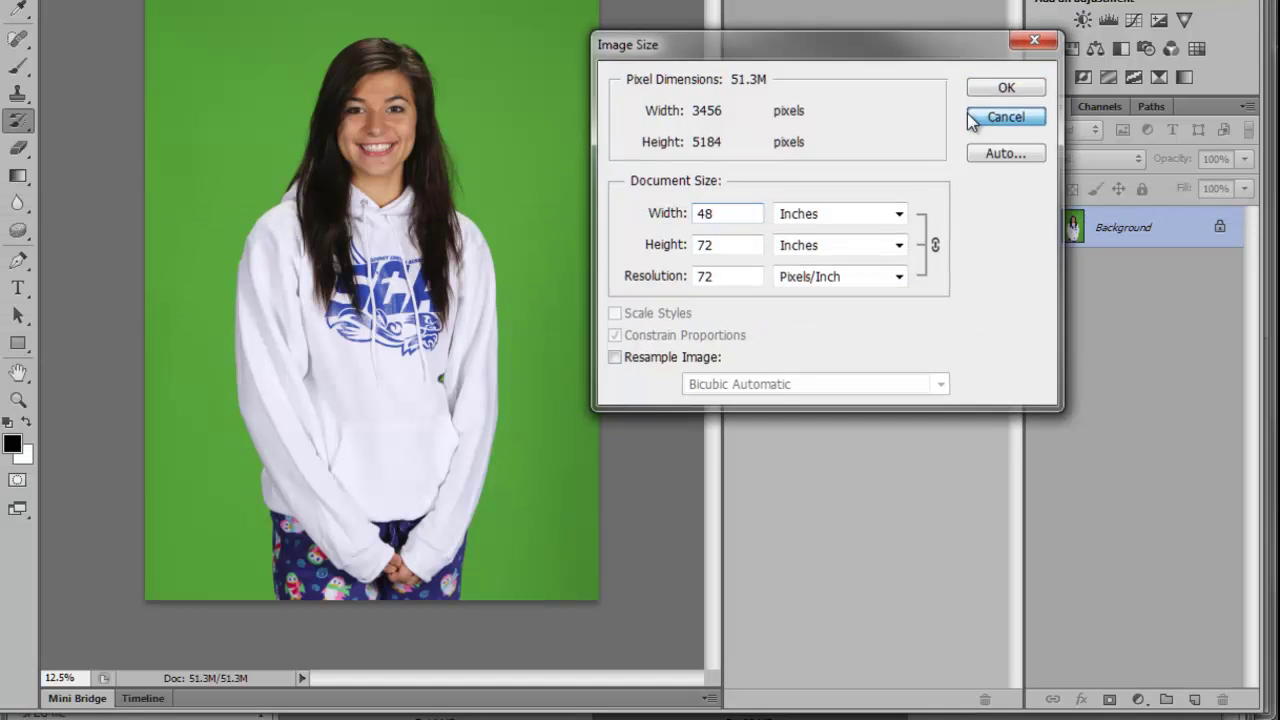
{"action": "key", "text": "Escape"}
{"action": "left_click", "coordinate": [140, 0]}
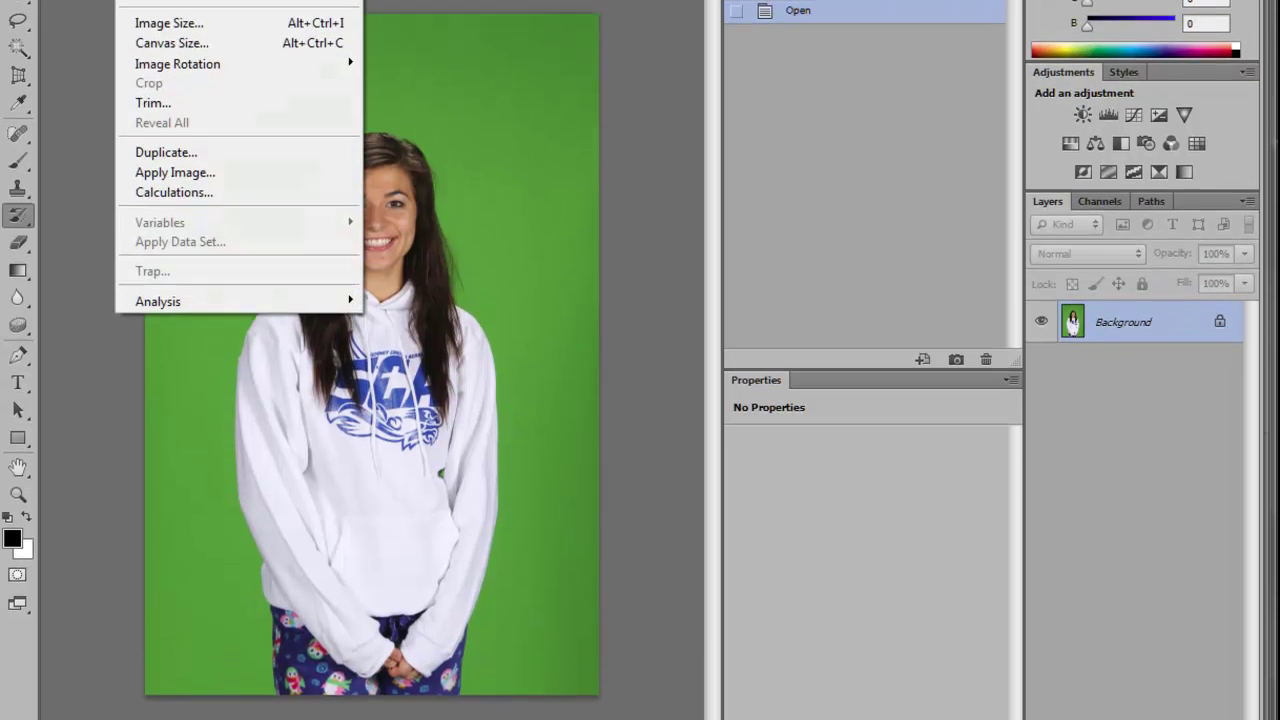
{"action": "left_click", "coordinate": [219, 36]}
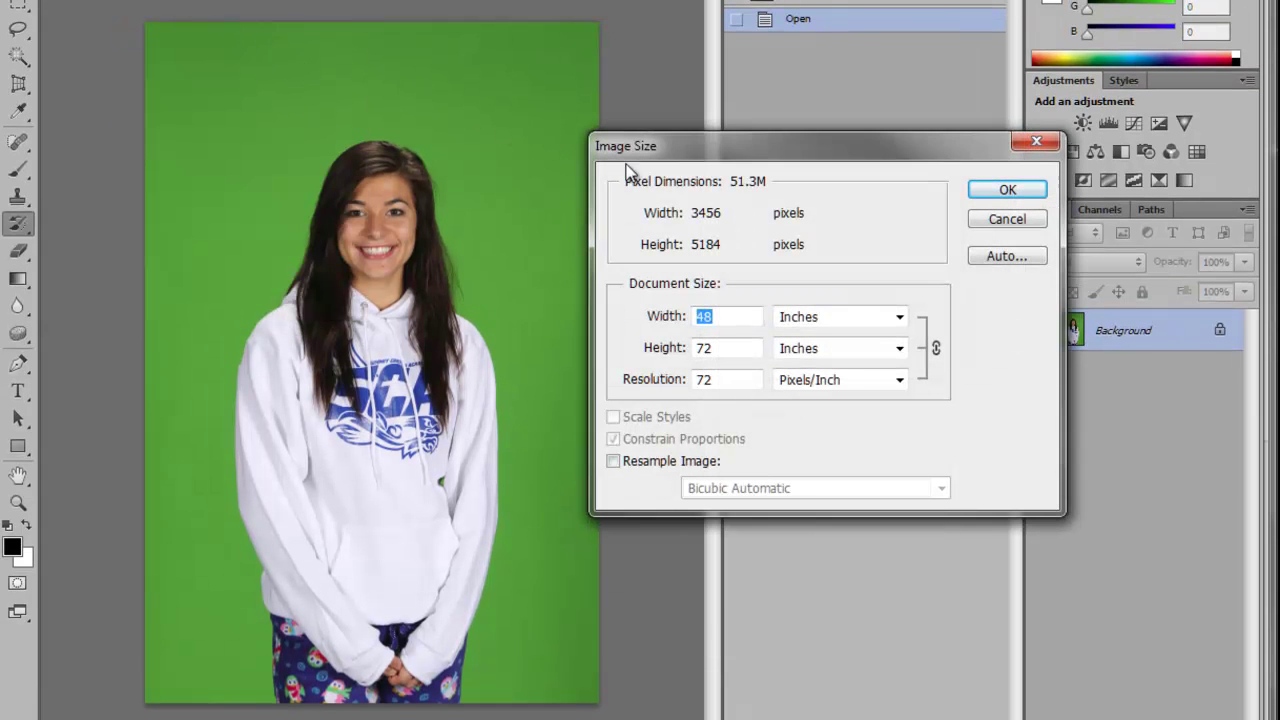
{"action": "left_click_drag", "start_coordinate": [776, 138], "coordinate": [700, 27]}
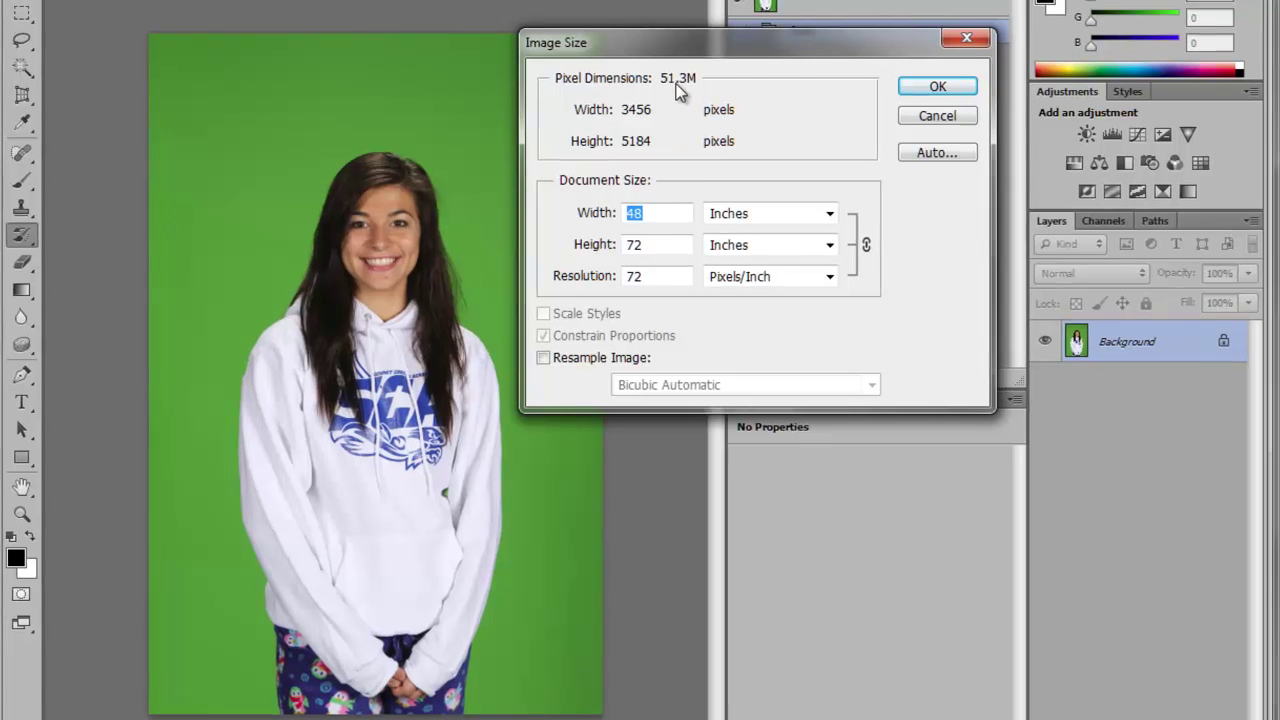
{"action": "left_click", "coordinate": [618, 715]}
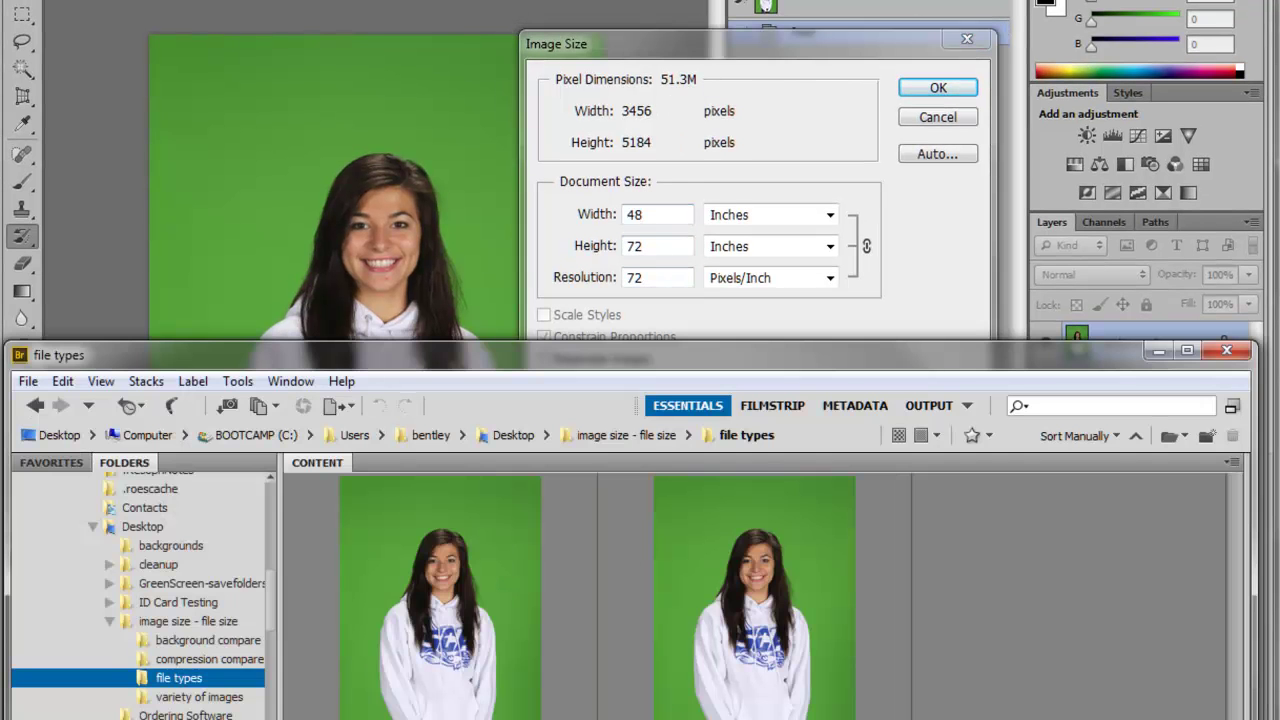
{"action": "left_click_drag", "start_coordinate": [652, 371], "coordinate": [651, 236]}
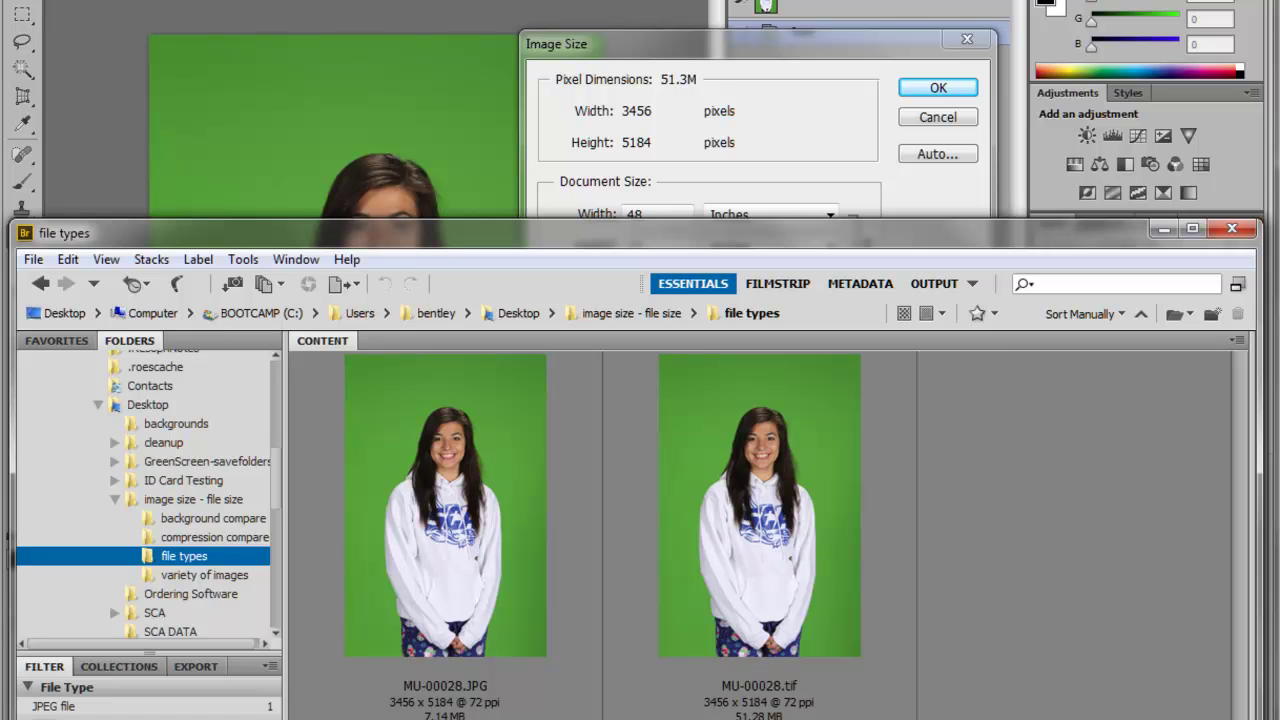
Bring Photoshop forward and cancel the Image Size dialog without changes
{"action": "left_click", "coordinate": [884, 53]}
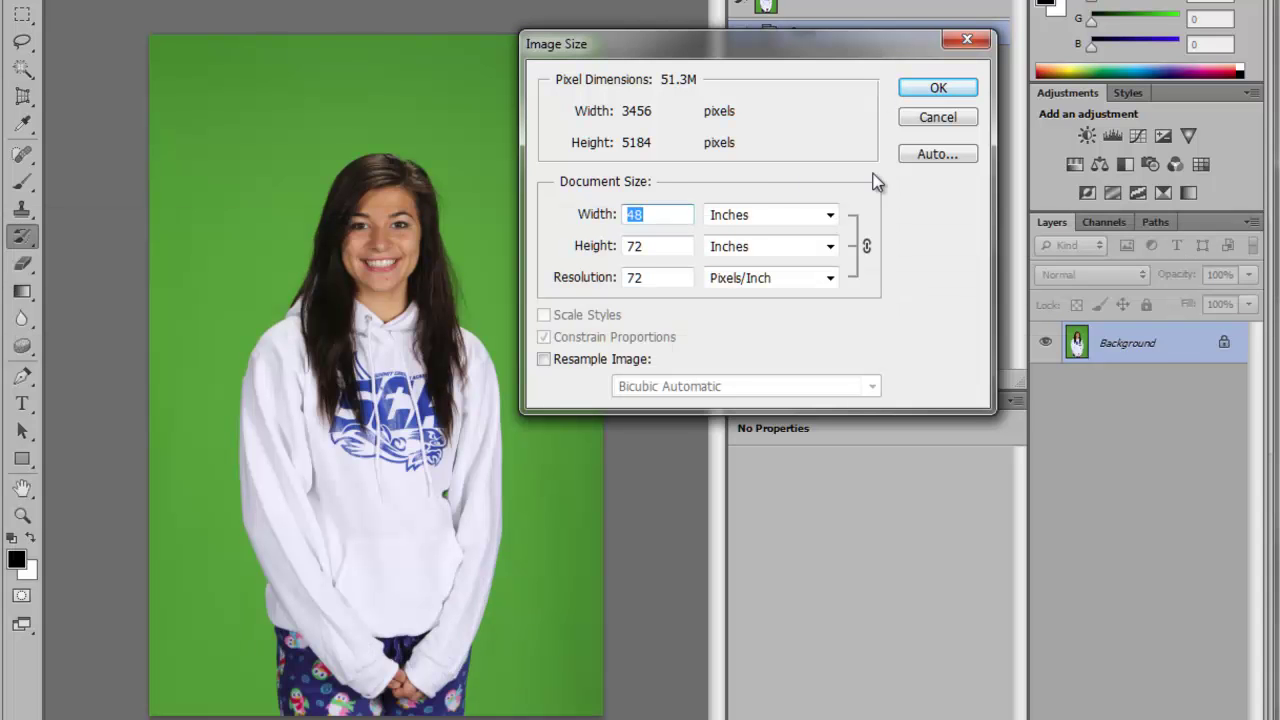
{"action": "left_click", "coordinate": [938, 118]}
{"action": "left_click_drag", "start_coordinate": [22, 96], "coordinate": [75, 92]}
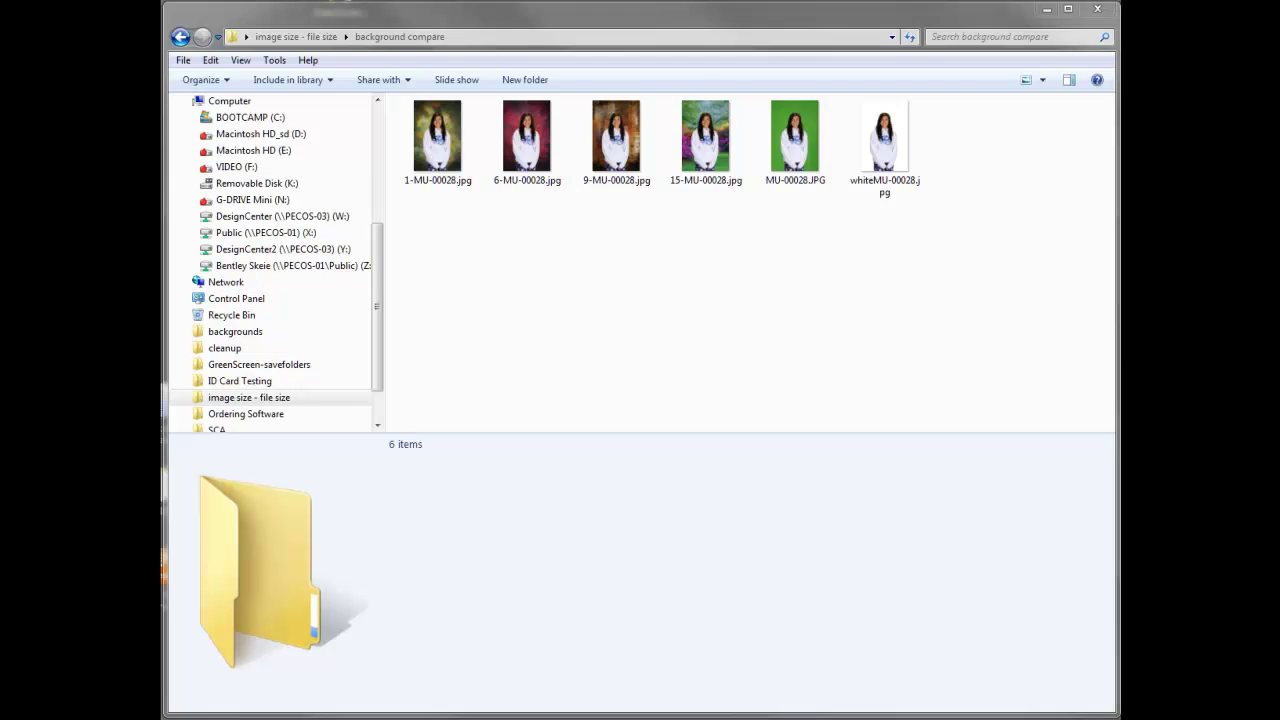
Open the 'compression compare' folder and show MU-00028.JPG's details: 3456 x 5184 at 7.14 MB
{"action": "left_click", "coordinate": [330, 37]}
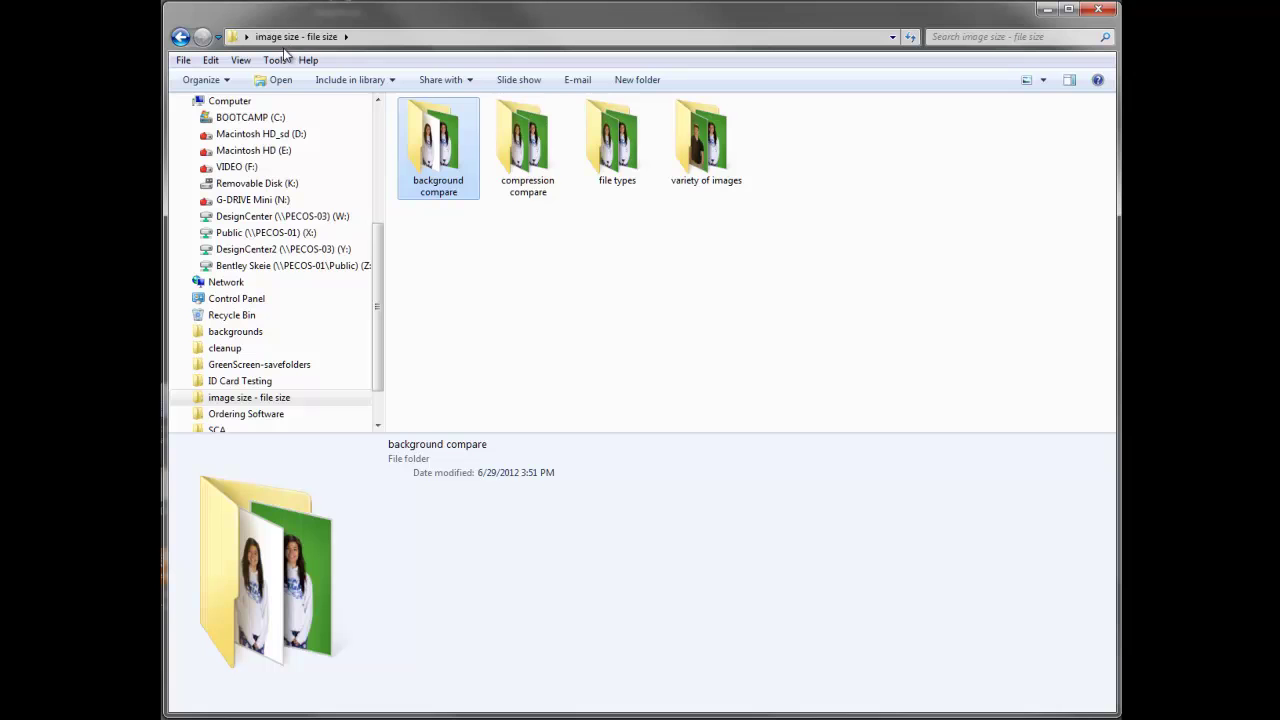
{"action": "double_click", "coordinate": [527, 145]}
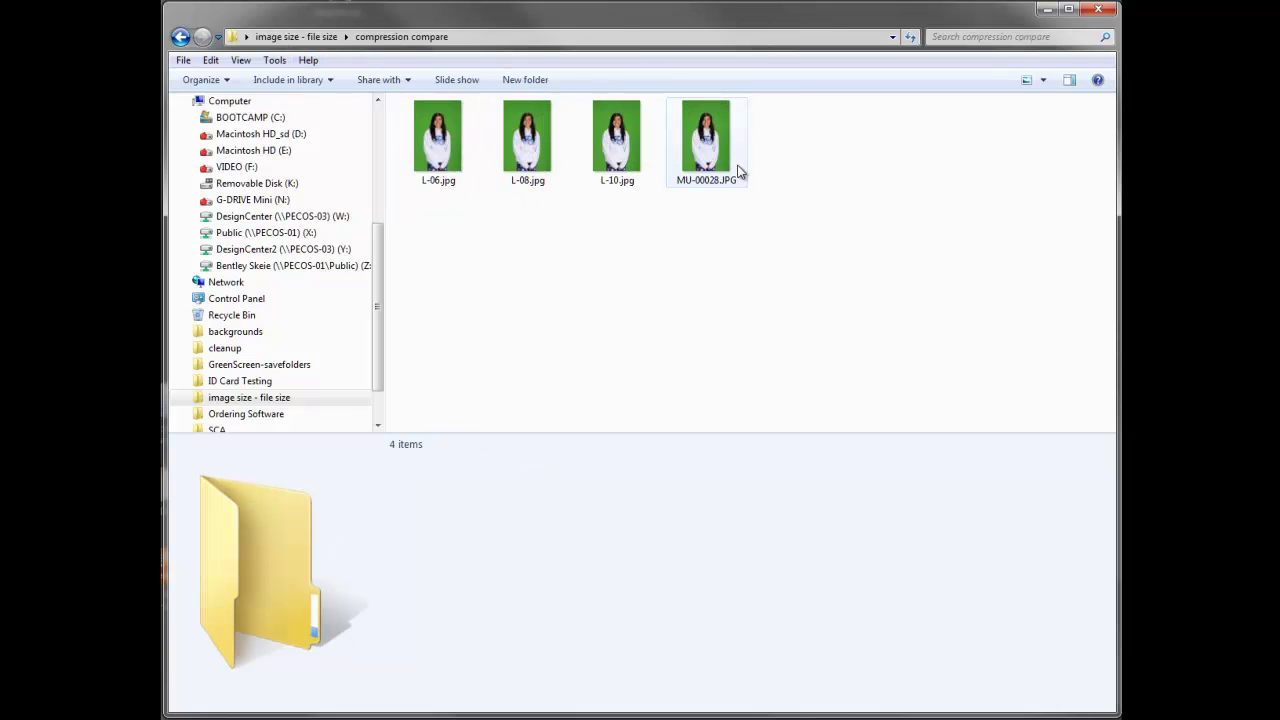
{"action": "left_click", "coordinate": [700, 140]}
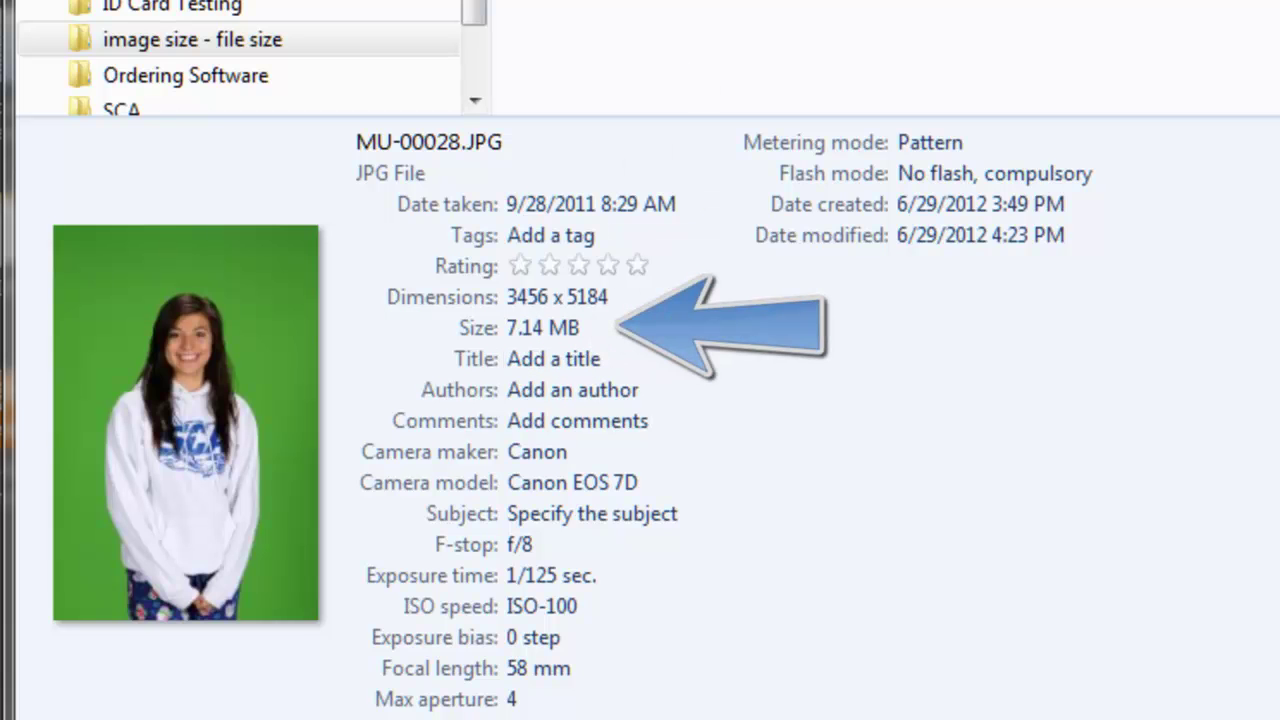
Compare file sizes of L-10.jpg, the original MU-00028.JPG and L-08.jpg
{"action": "key", "text": "Down"}
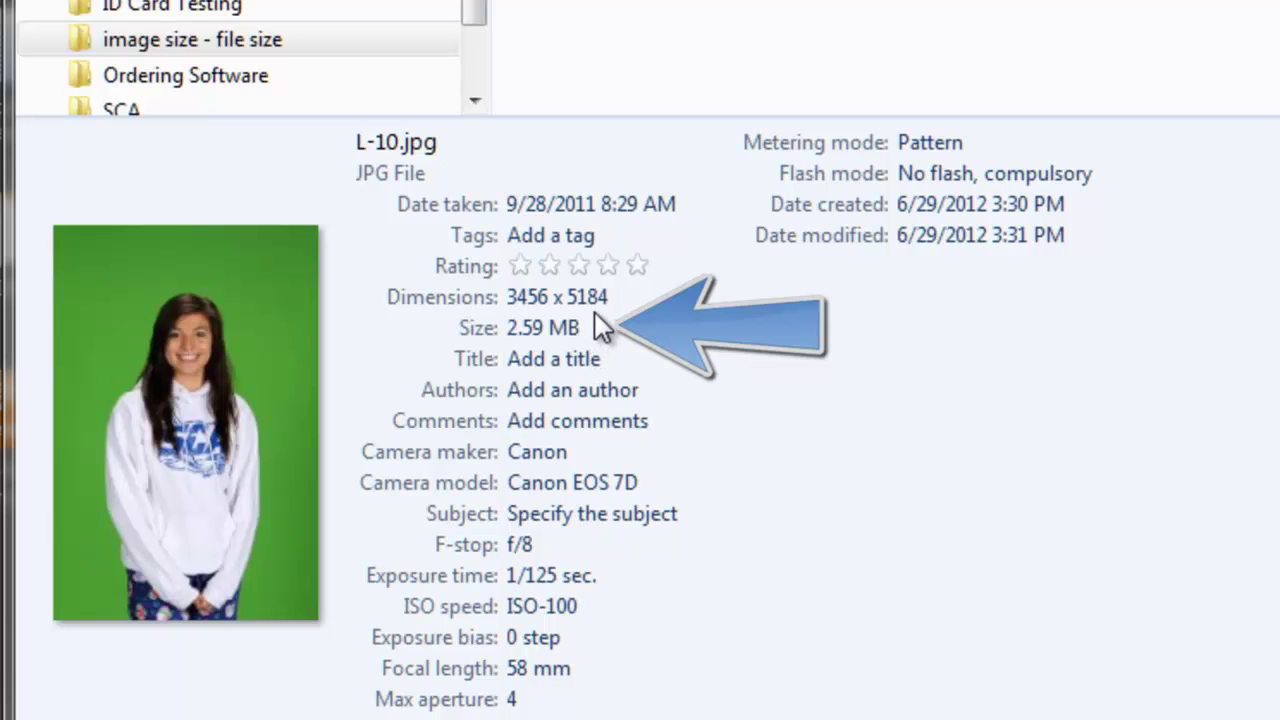
{"action": "key", "text": "Down"}
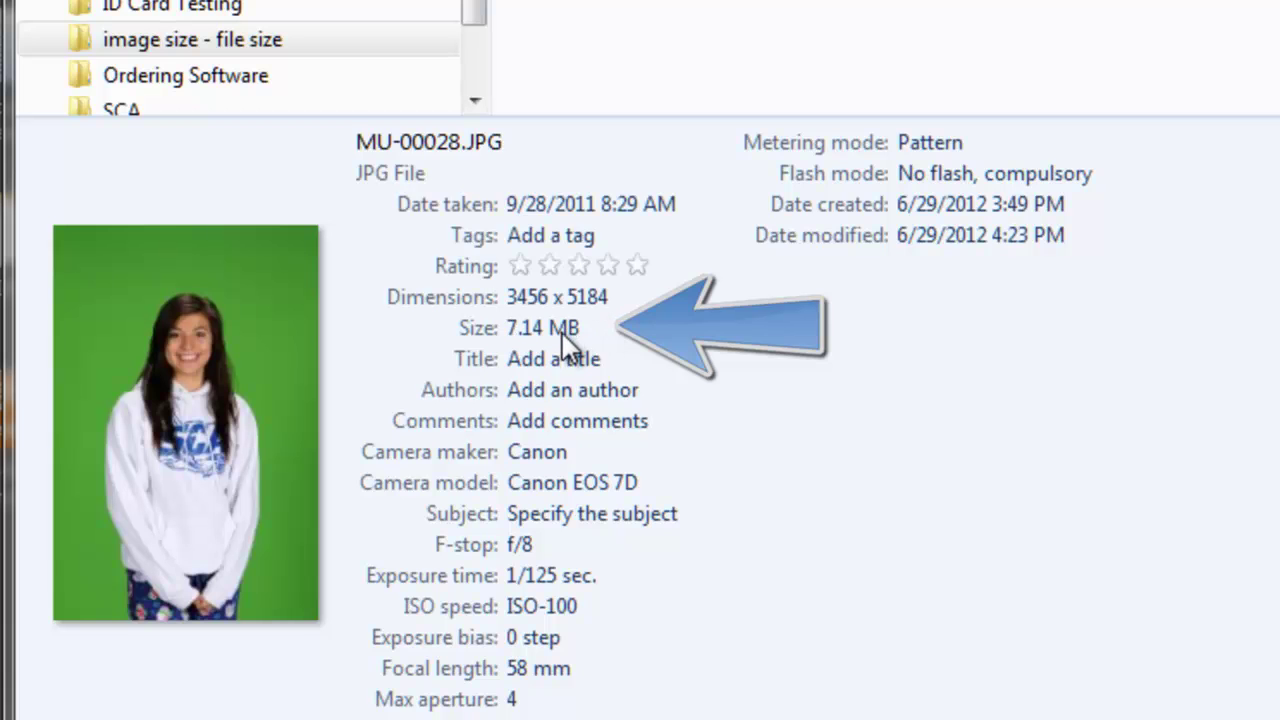
{"action": "key", "text": "Up"}
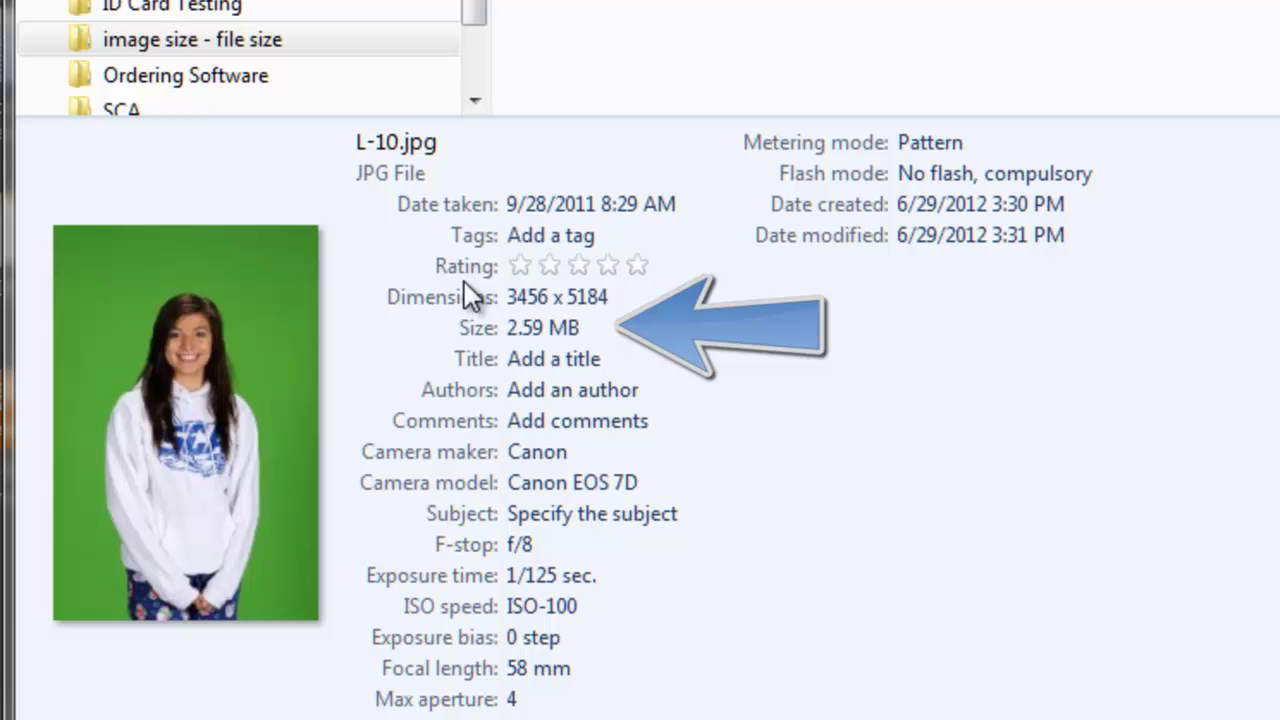
{"action": "key", "text": "Up"}
{"action": "key", "text": "Down"}
{"action": "key", "text": "Up"}
{"action": "key", "text": "Up"}
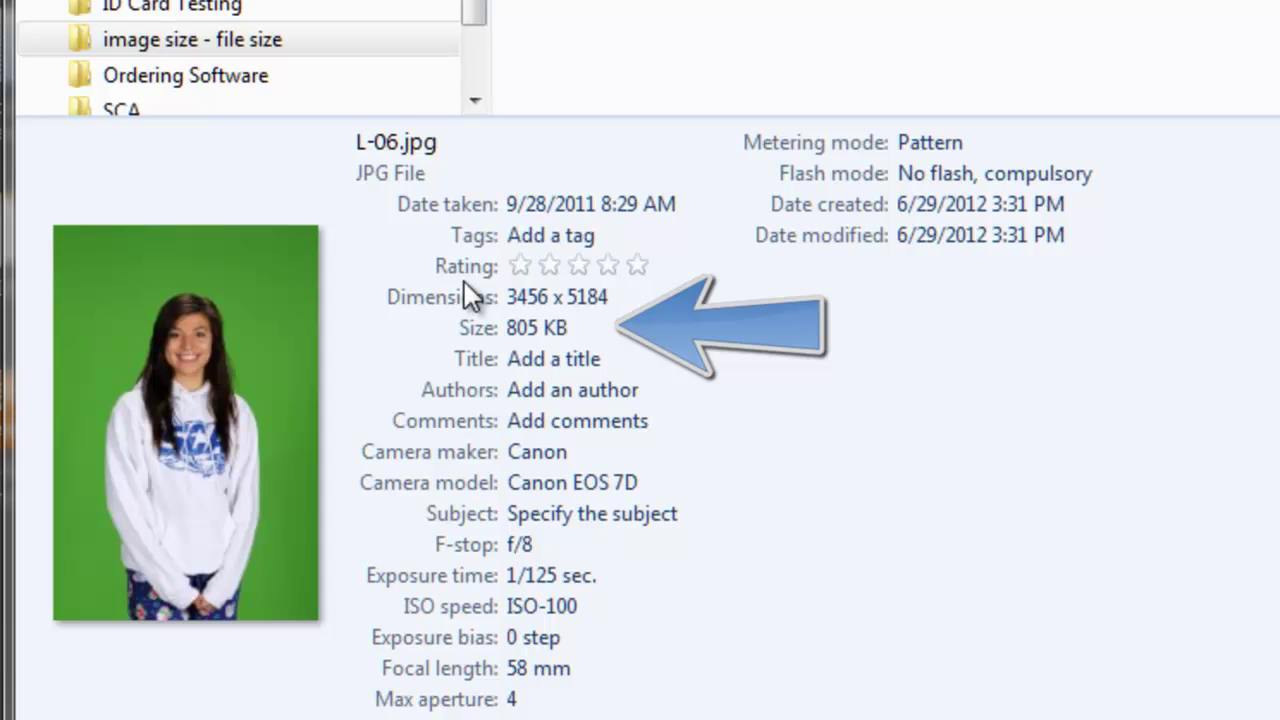
Step through L-10, L-08 and L-06.jpg (805 KB) details to compare compression levels
{"action": "key", "text": "Down"}
{"action": "key", "text": "Down"}
{"action": "key", "text": "Down"}
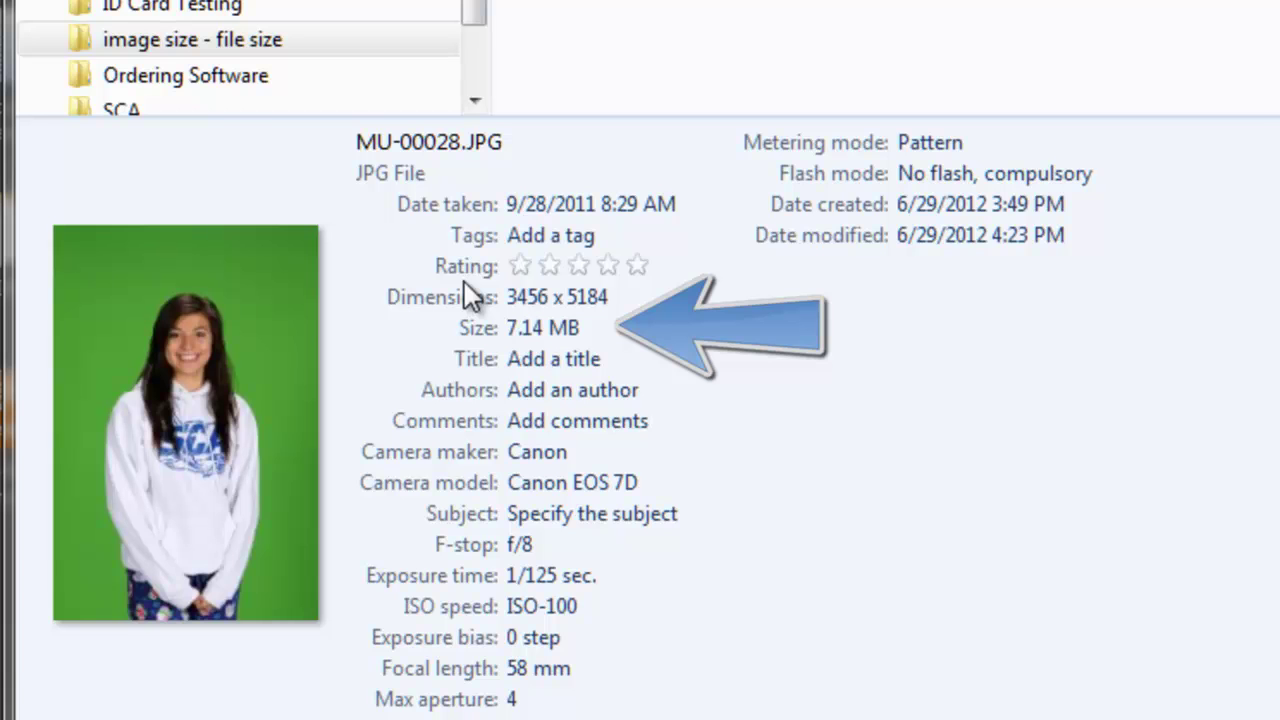
{"action": "key", "text": "Up"}
{"action": "key", "text": "Up"}
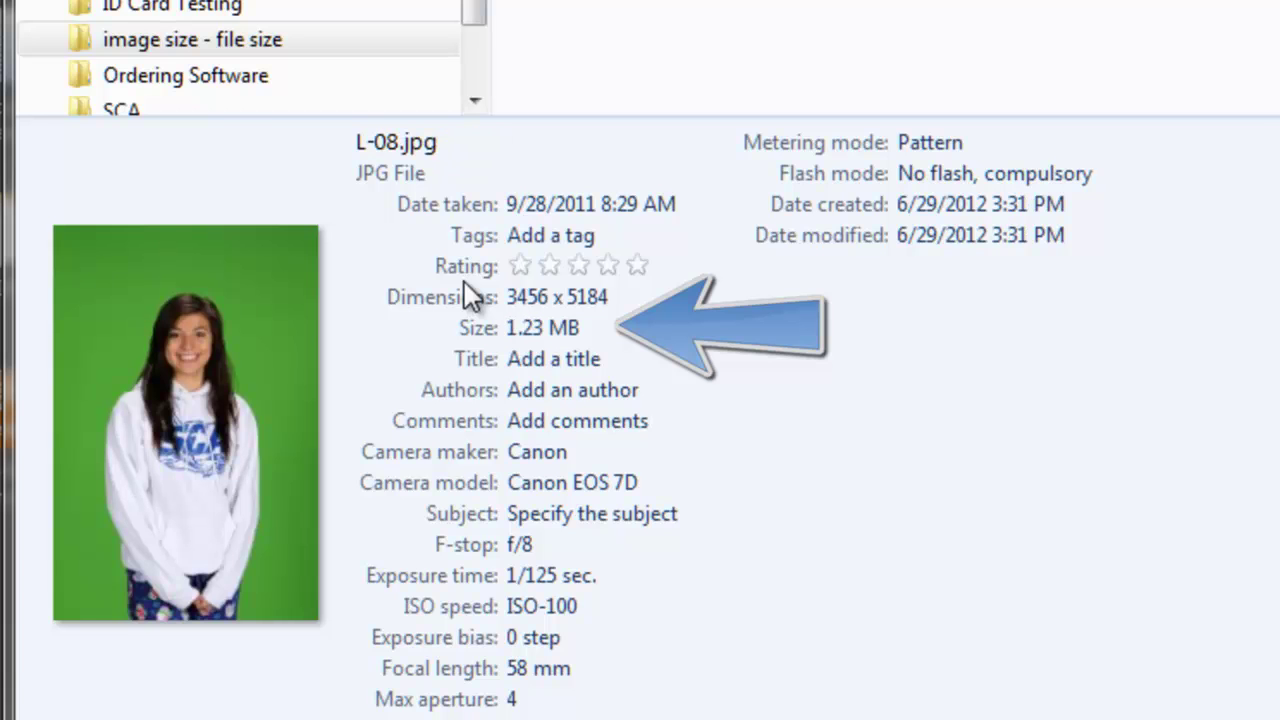
{"action": "key", "text": "Up"}
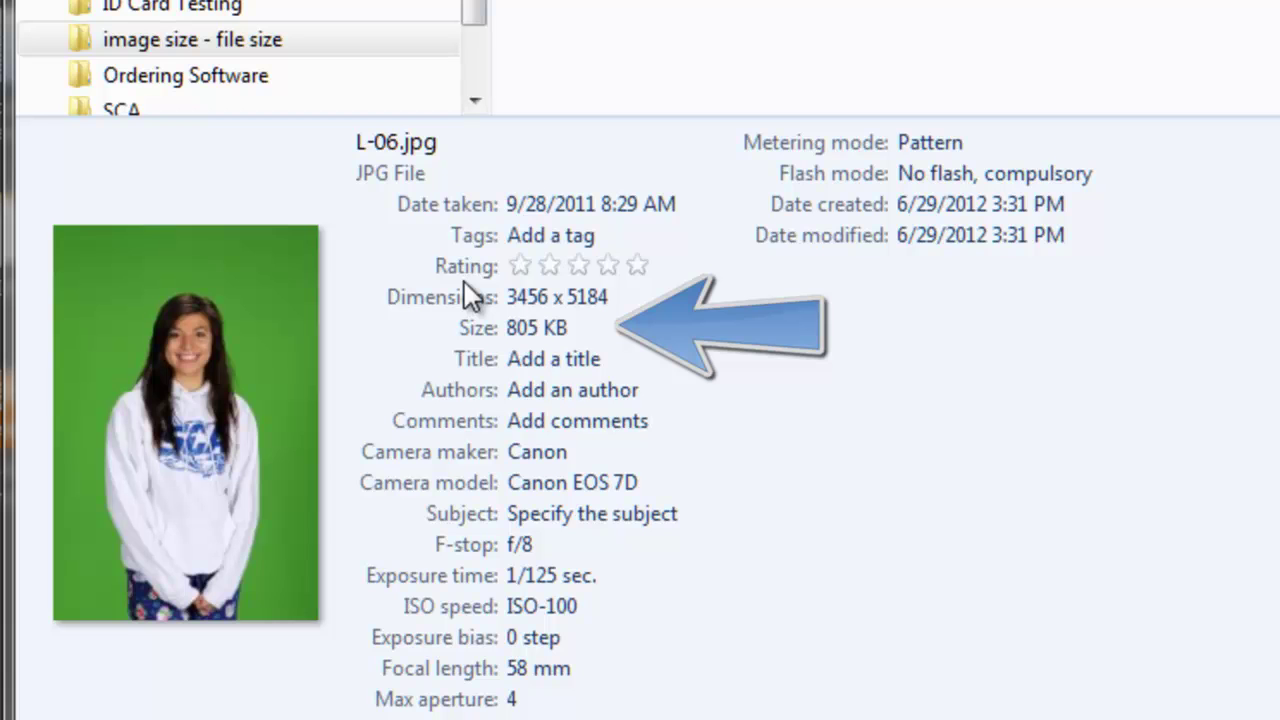
{"action": "key", "text": "Down"}
{"action": "key", "text": "Down"}
{"action": "key", "text": "Down"}
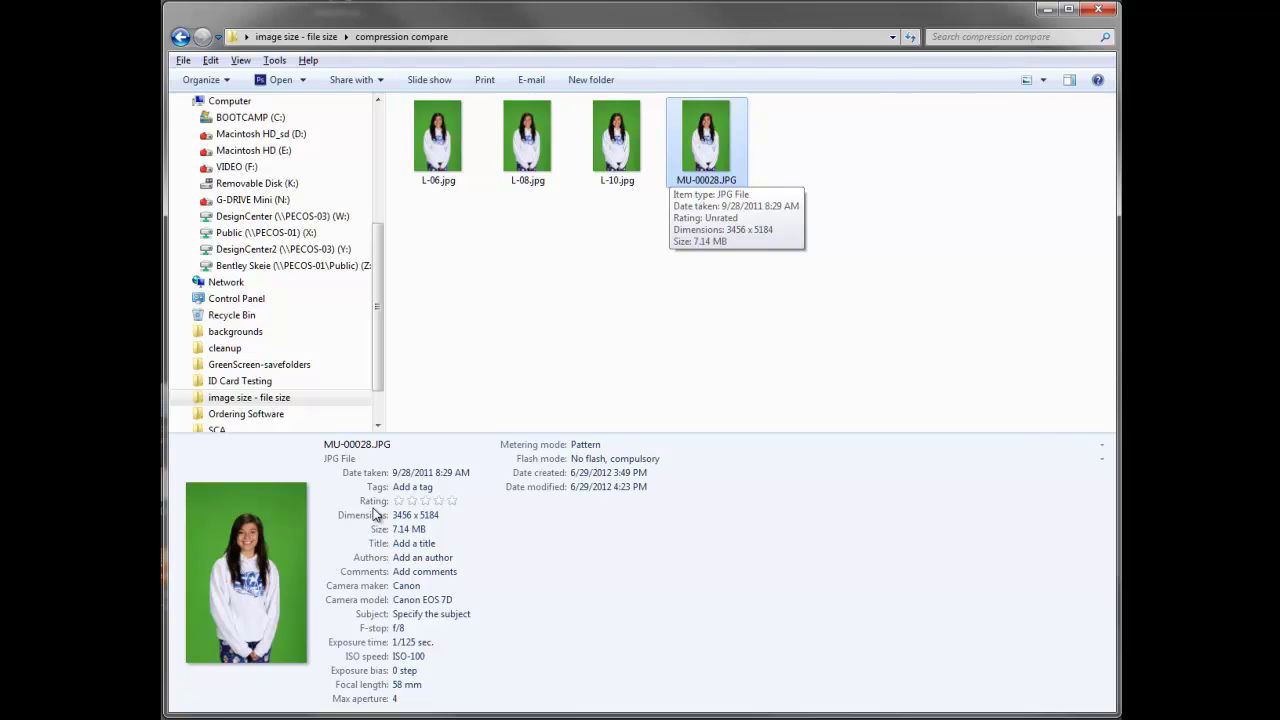
{"action": "key", "text": "Left"}
{"action": "key", "text": "Left"}
{"action": "key", "text": "Left"}
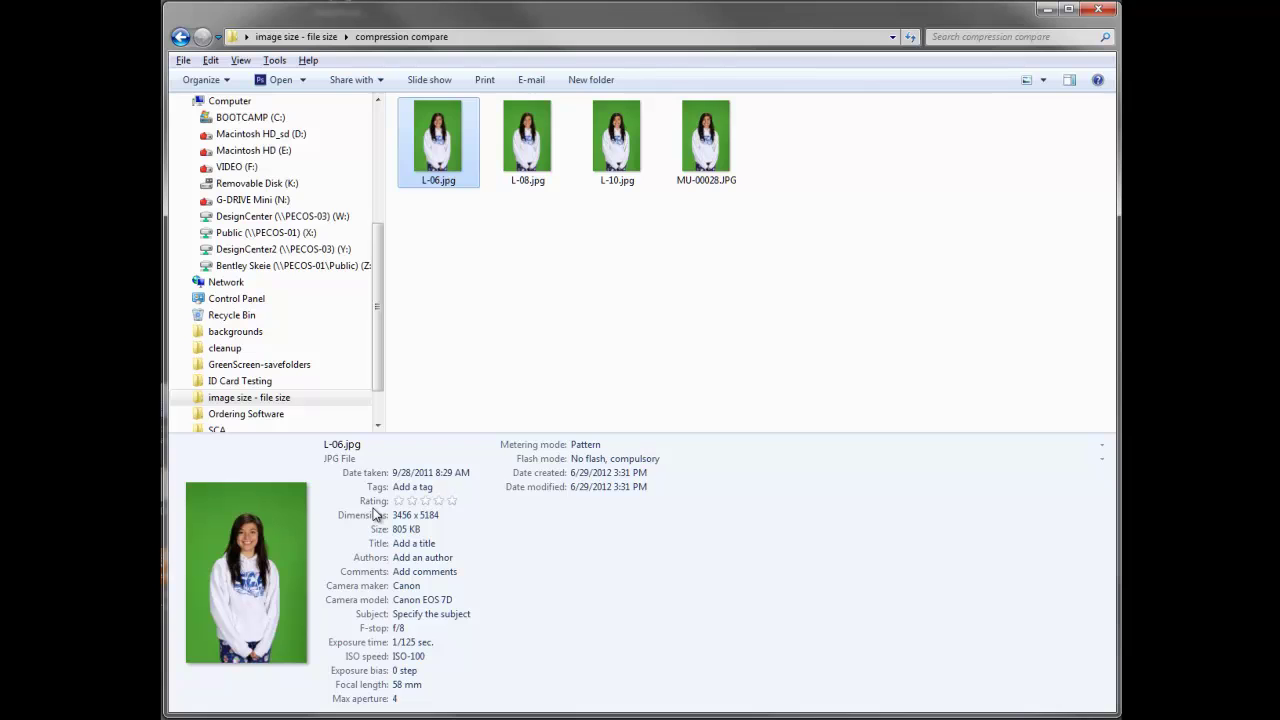
{"action": "key", "text": "Right"}
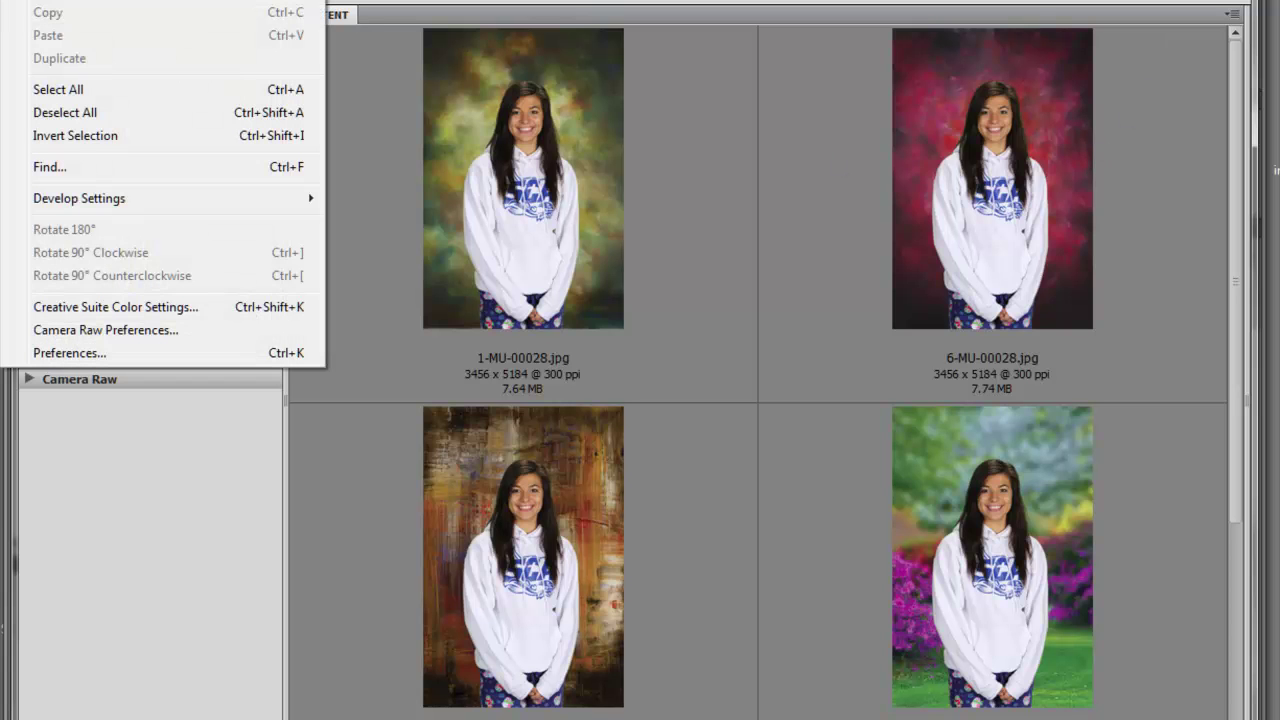
In the Thumbnails preferences, set the extra thumbnail metadata lines to Dimensions and Size
{"action": "left_click", "coordinate": [215, 354]}
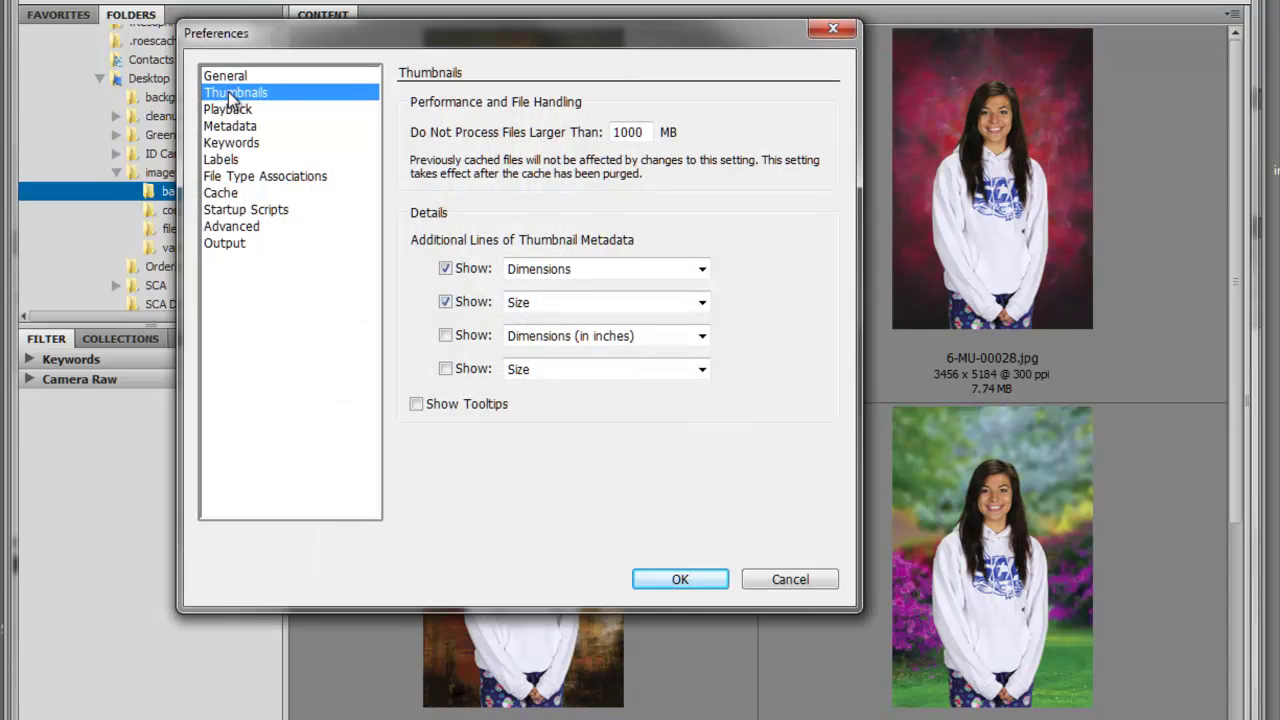
{"action": "left_click", "coordinate": [590, 270]}
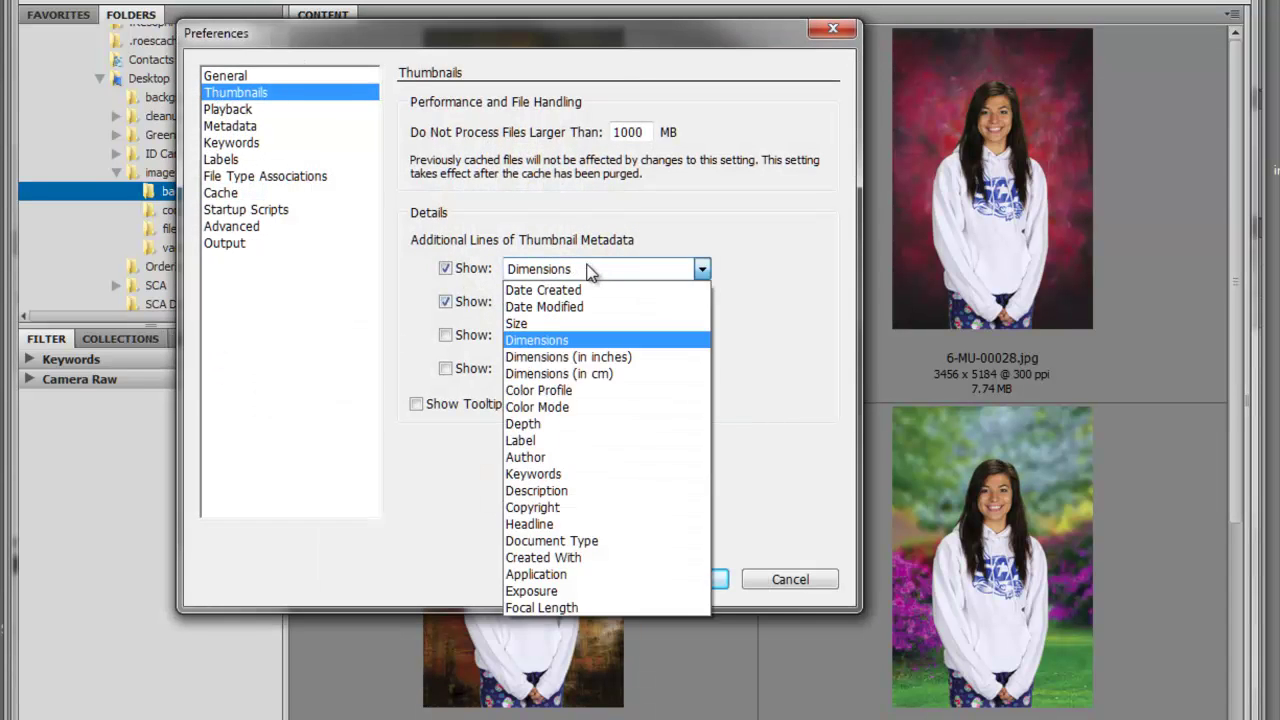
{"action": "left_click", "coordinate": [584, 338]}
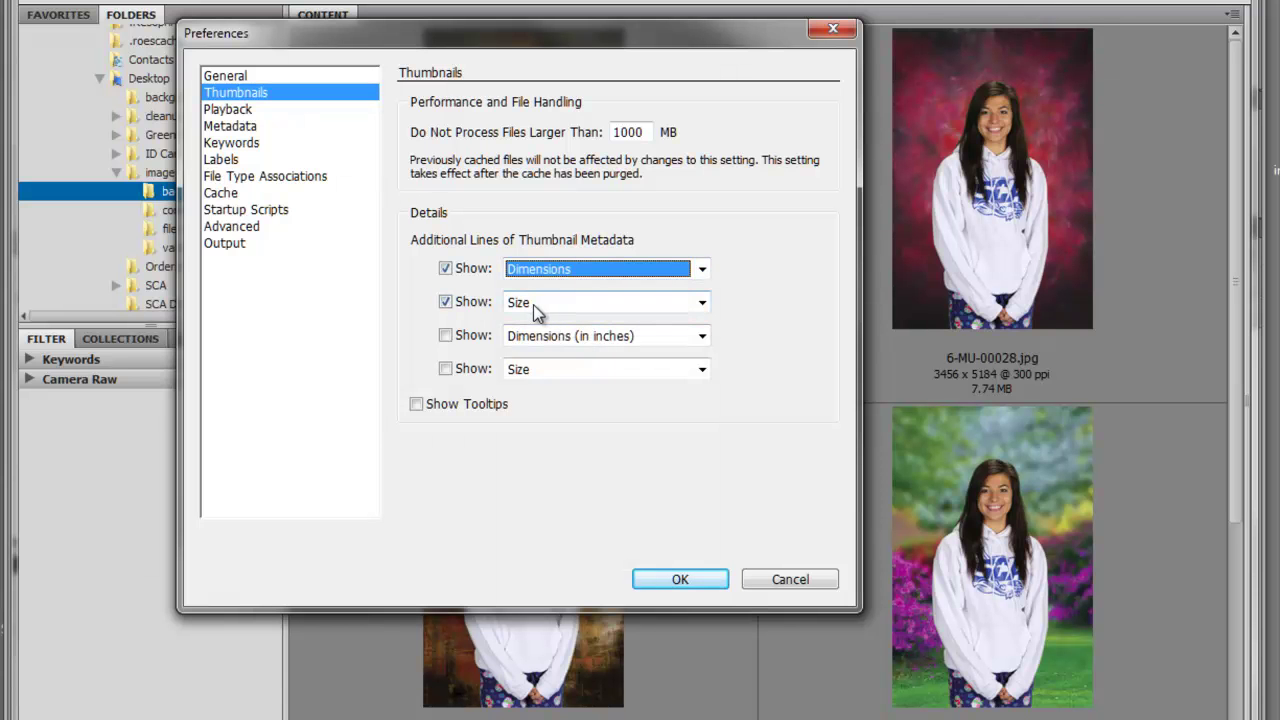
{"action": "left_click", "coordinate": [670, 580]}
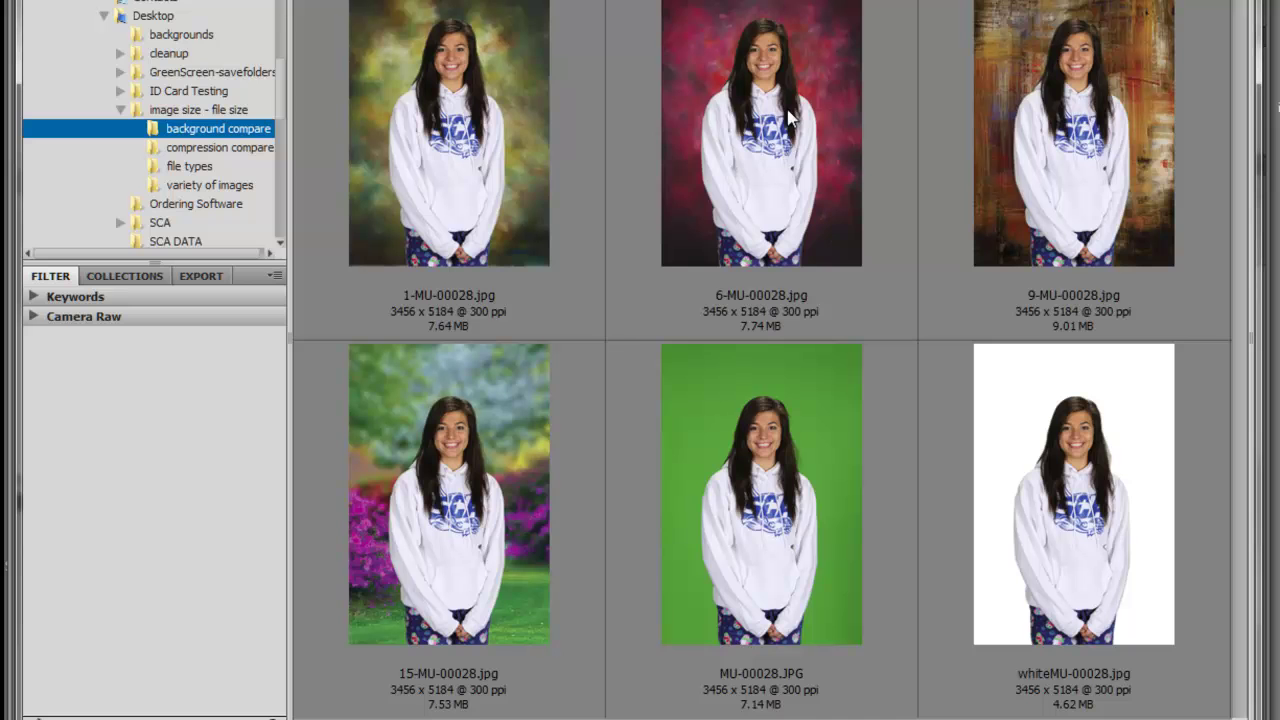
Open 9-MU-00028.jpg in Photoshop and check Image Size: 3456 × 5184 pixels, 51.3M
{"action": "double_click", "coordinate": [1018, 94]}
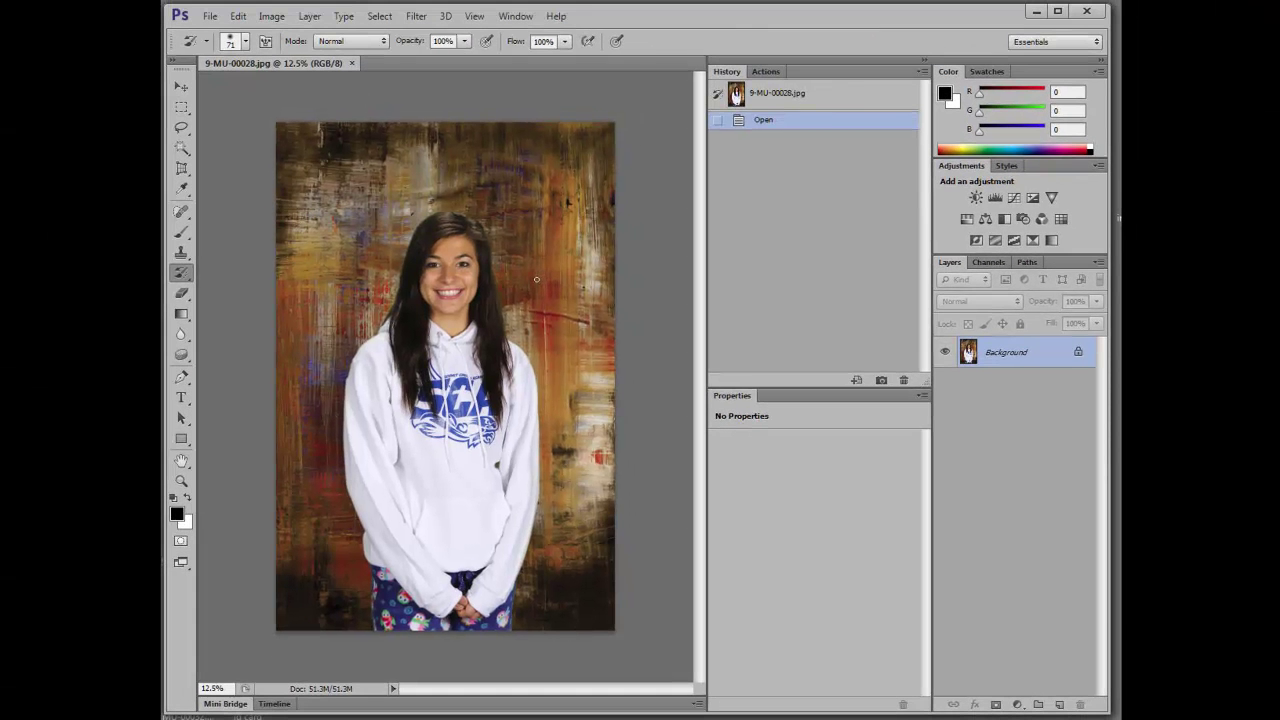
{"action": "left_click", "coordinate": [275, 17]}
{"action": "left_click", "coordinate": [323, 127]}
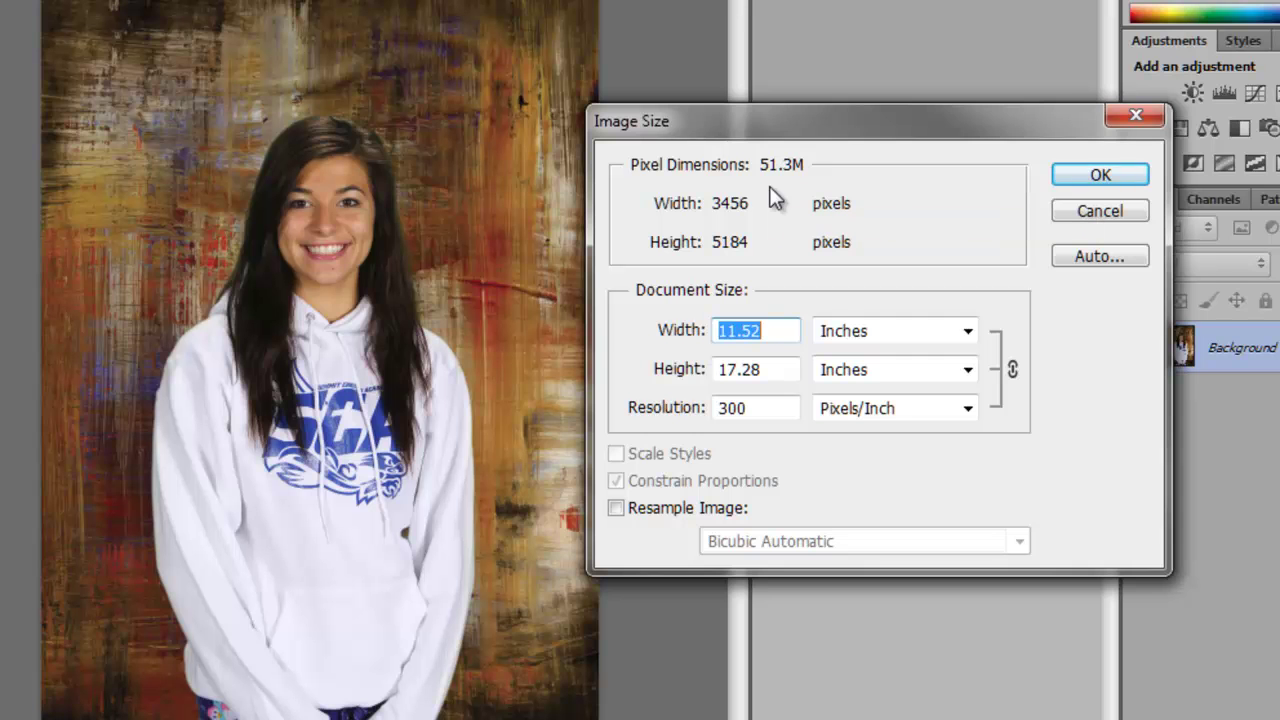
{"action": "left_click", "coordinate": [1100, 176]}
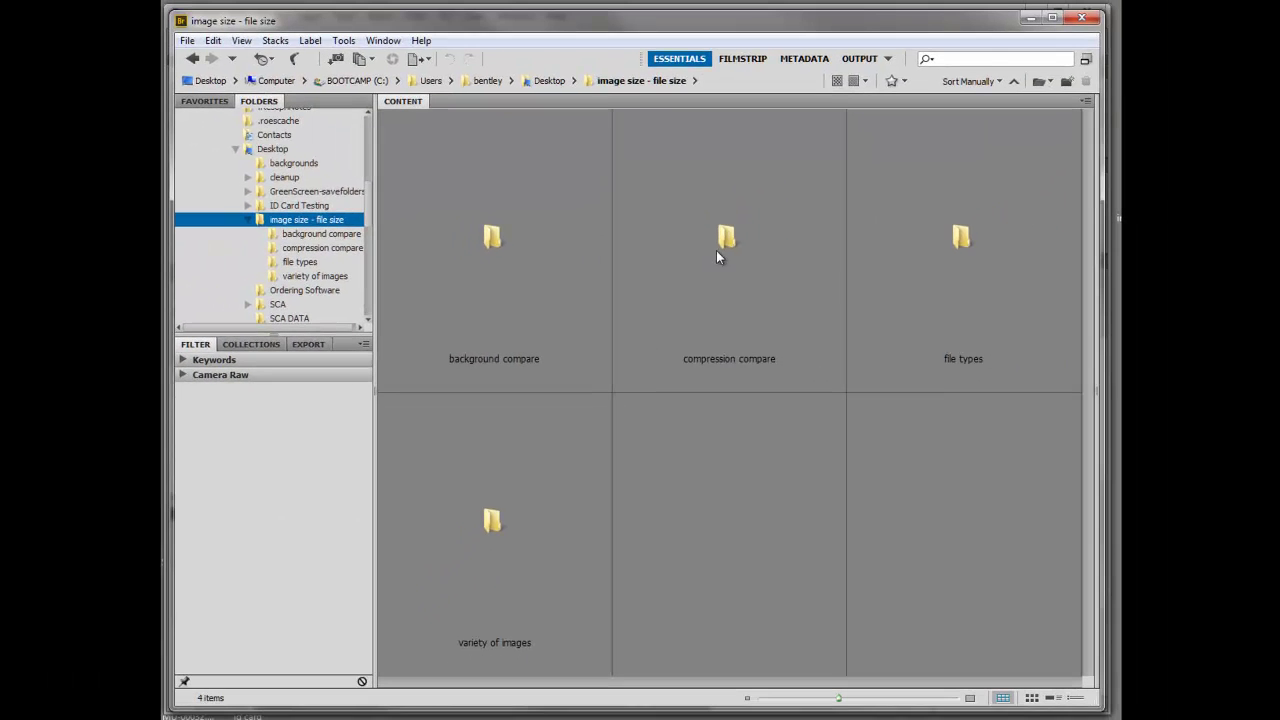
In the compression compare folder, compare the sizes of MU-00028.JPG, L-10.jpg and L-08.jpg, then open L-06.jpg
{"action": "double_click", "coordinate": [726, 238]}
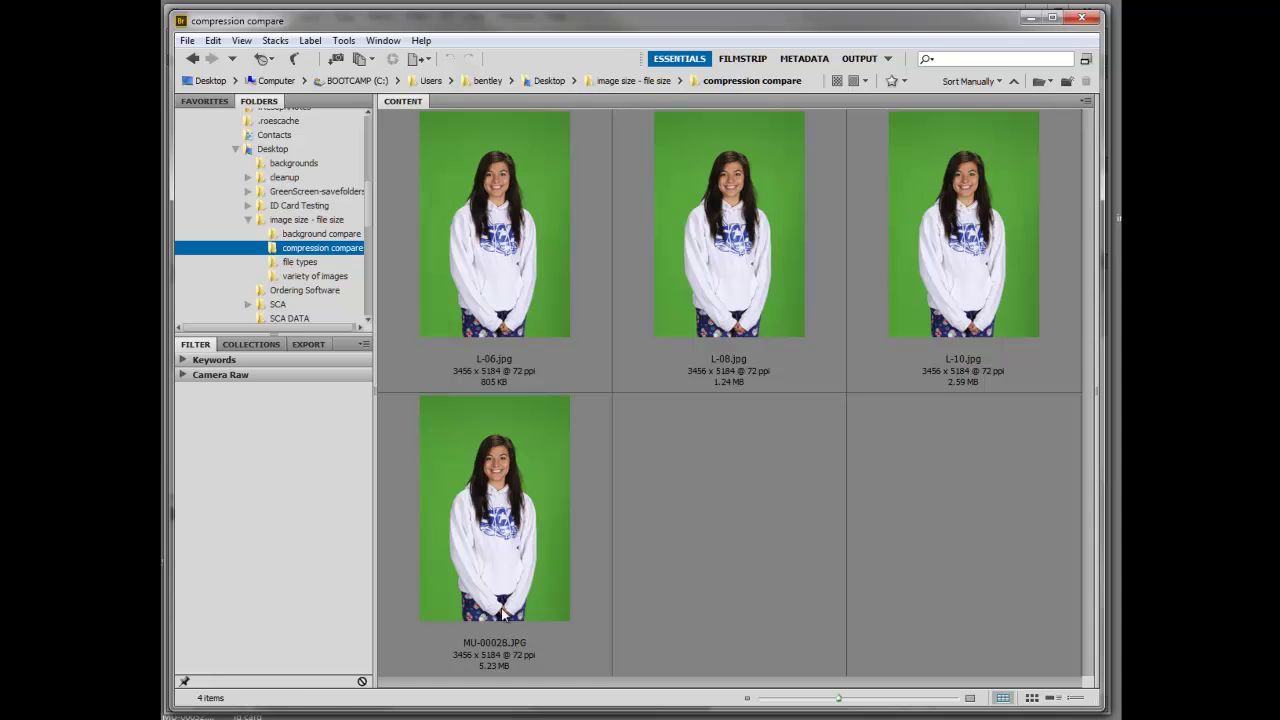
{"action": "left_click", "coordinate": [505, 565]}
{"action": "left_click", "coordinate": [952, 308]}
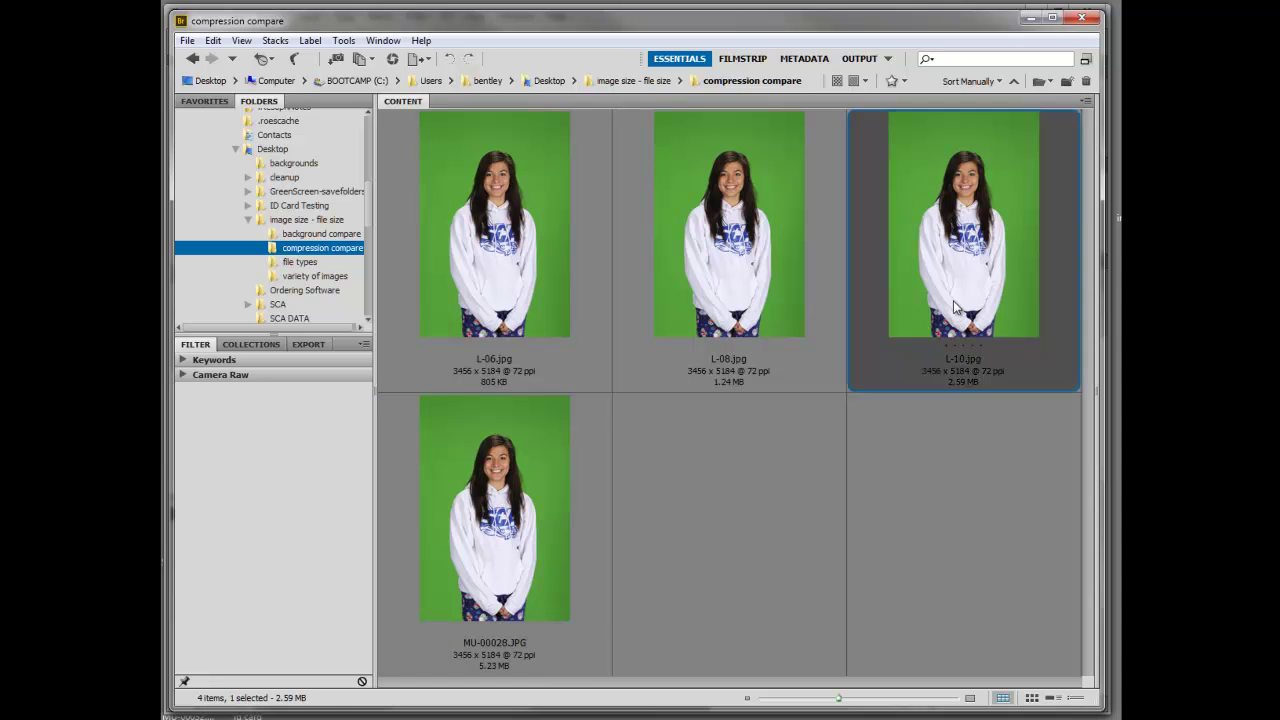
{"action": "left_click", "coordinate": [740, 264]}
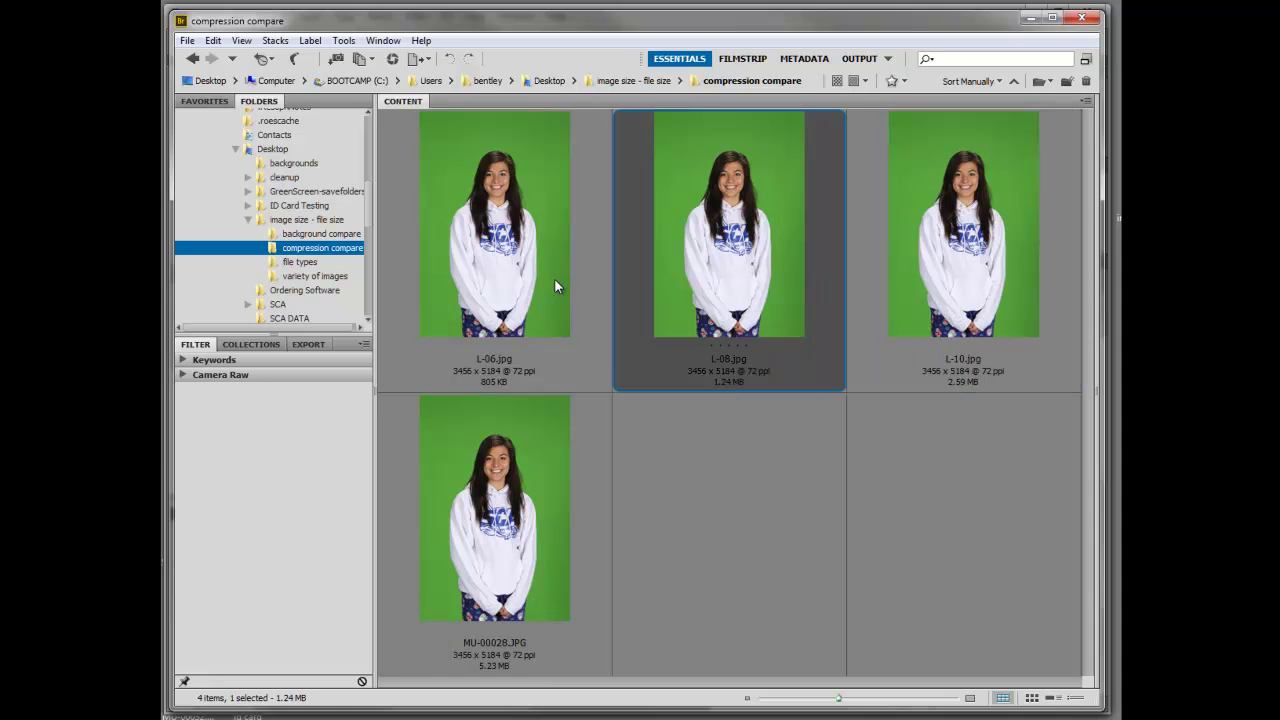
{"action": "double_click", "coordinate": [488, 272]}
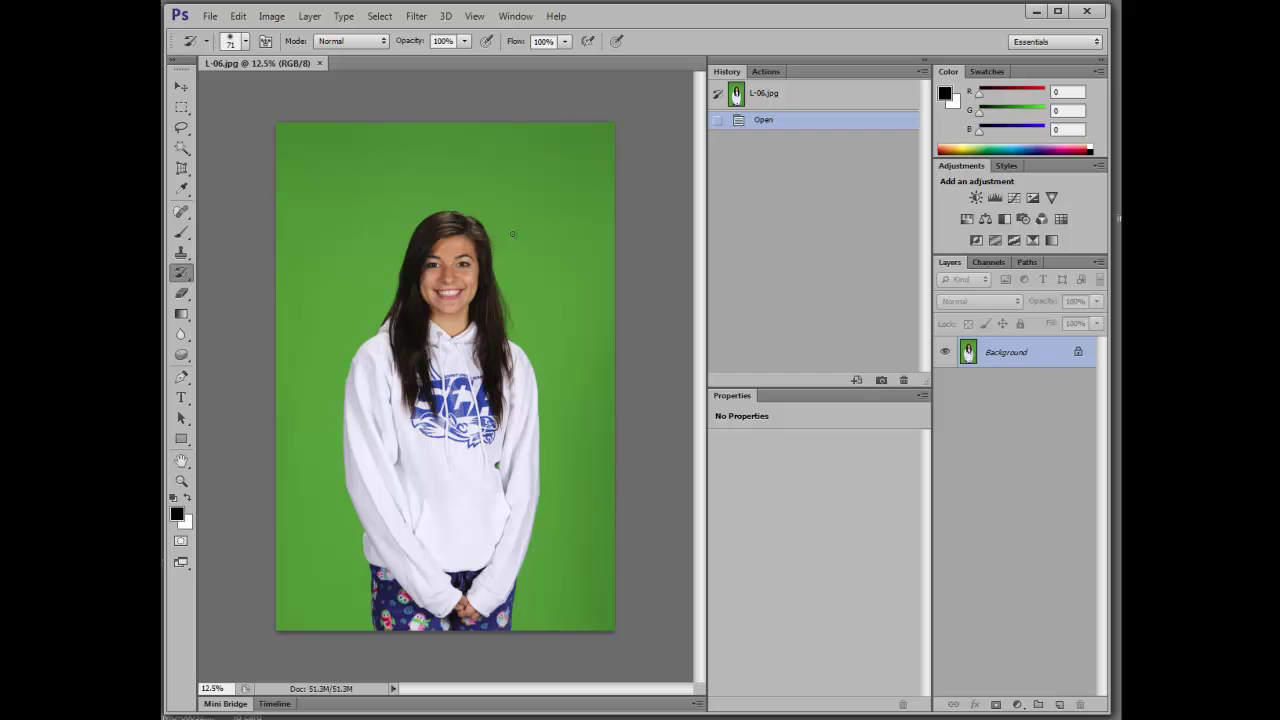
Check L-06.jpg's Image Size (3456 × 5184, 51.3M), then close it
{"action": "left_click", "coordinate": [271, 16]}
{"action": "left_click", "coordinate": [293, 129]}
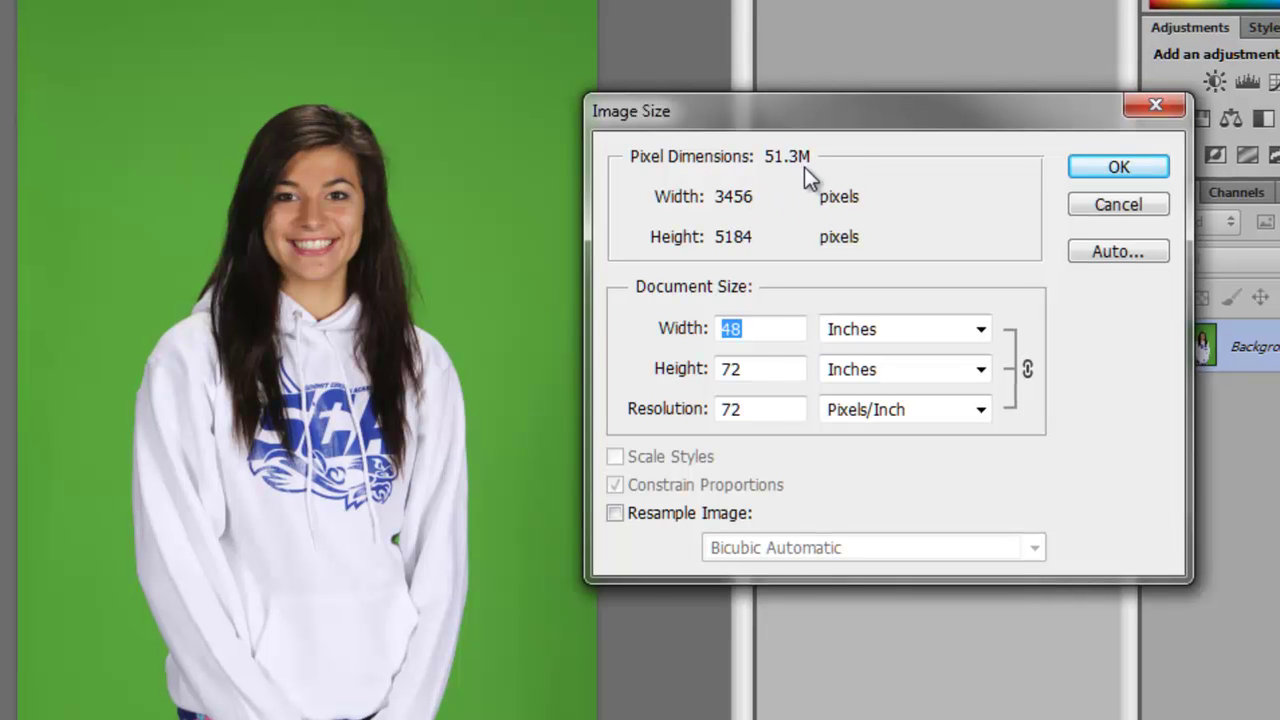
{"action": "left_click", "coordinate": [1103, 204]}
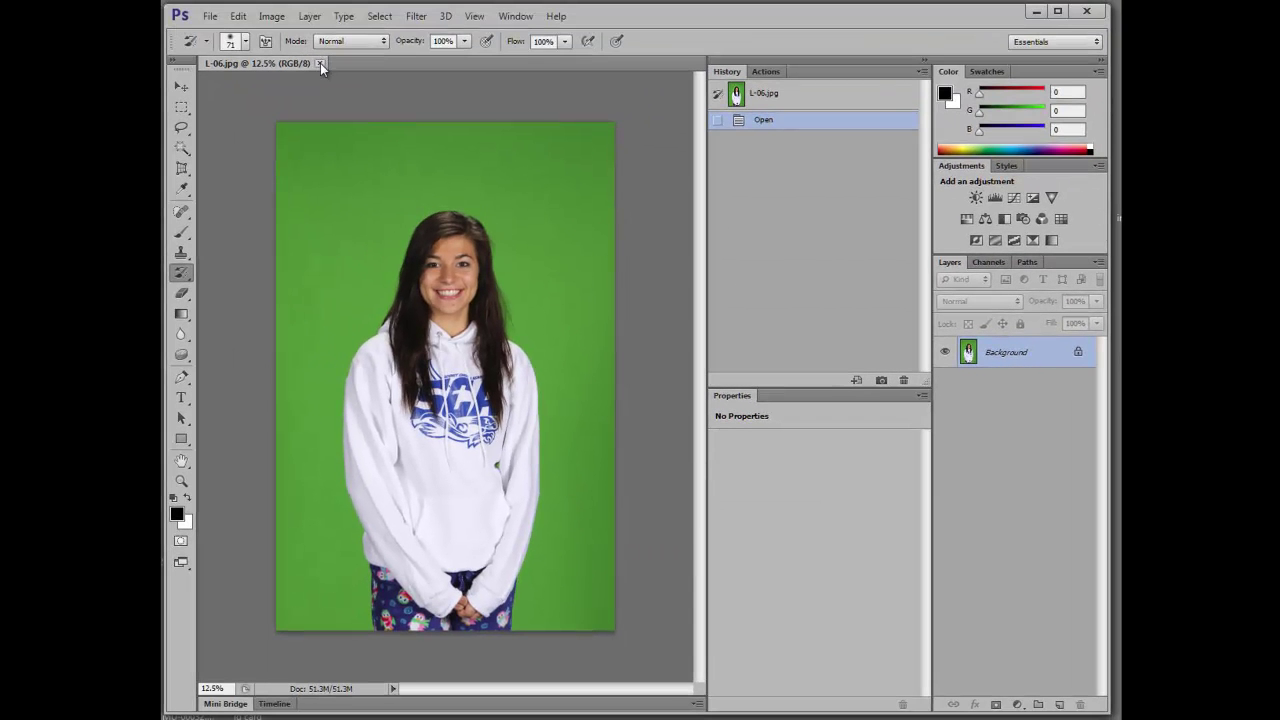
{"action": "left_click", "coordinate": [321, 63]}
Open L-08.jpg from Bridge and confirm it is also 3456 × 5184 pixels at 51.3M
{"action": "left_click", "coordinate": [210, 16]}
{"action": "left_click", "coordinate": [240, 64]}
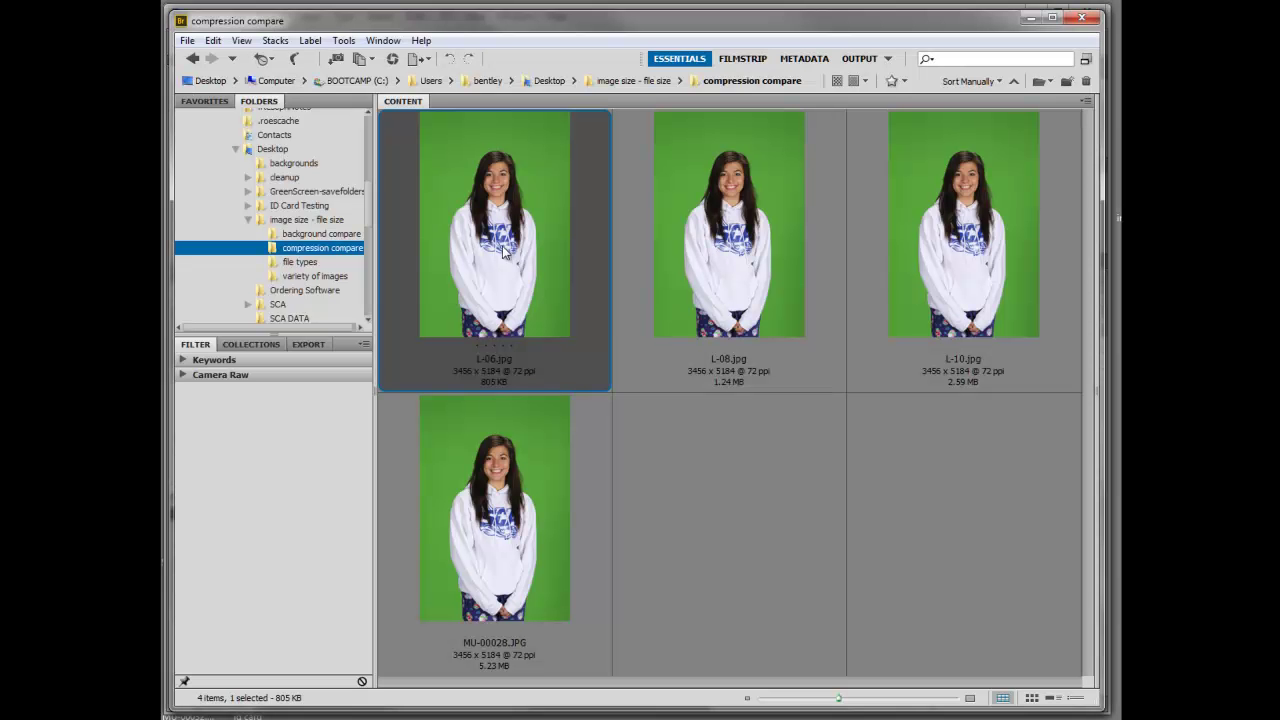
{"action": "double_click", "coordinate": [728, 257]}
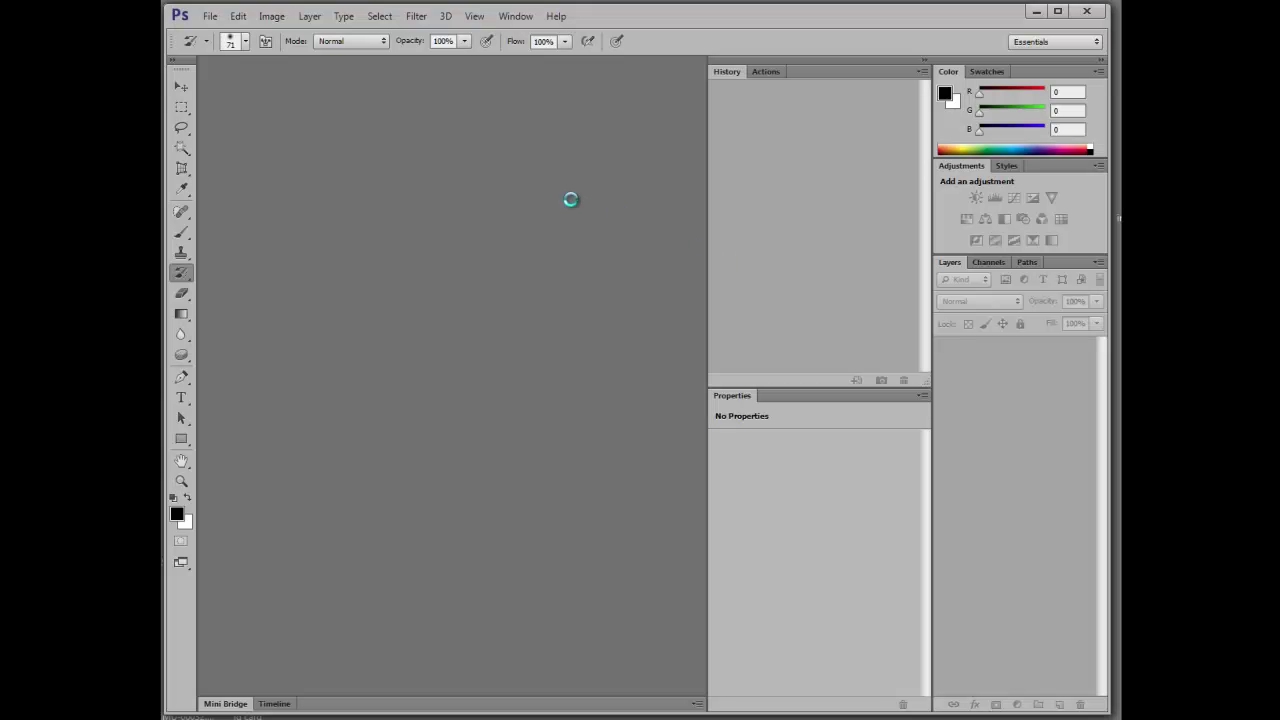
{"action": "left_click", "coordinate": [271, 16]}
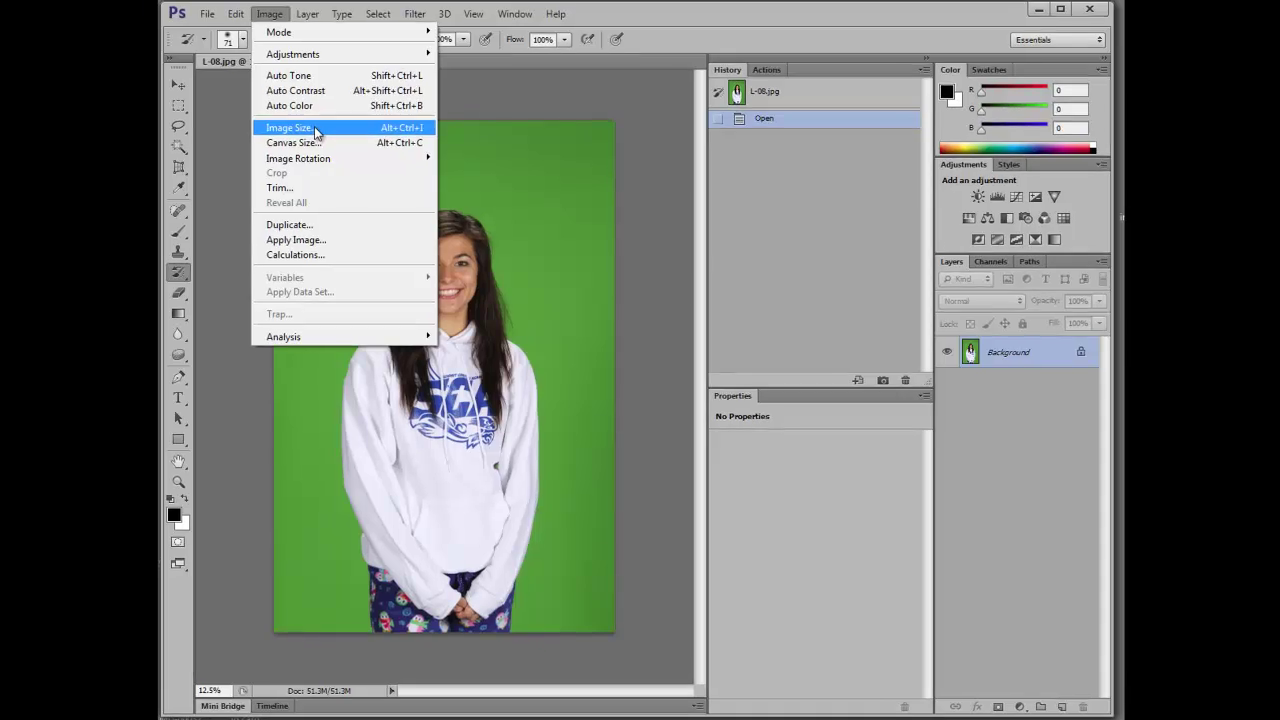
{"action": "left_click", "coordinate": [294, 129]}
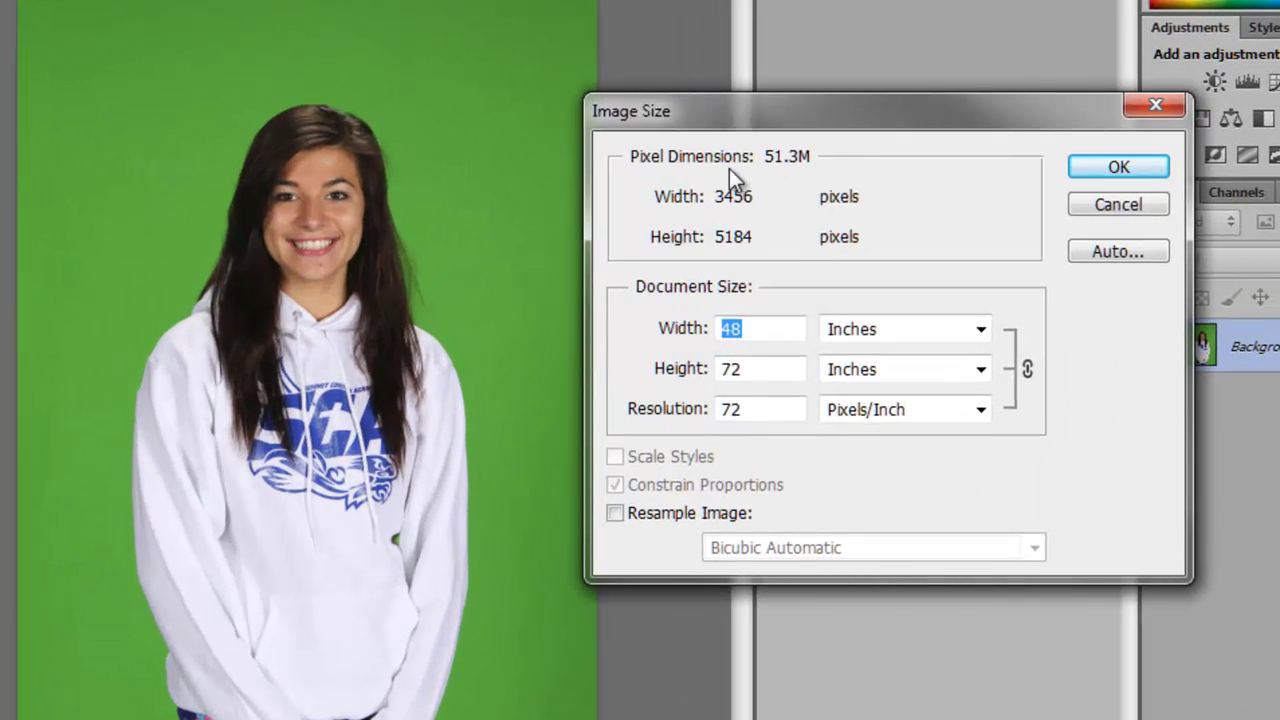
{"action": "left_click", "coordinate": [1105, 205]}
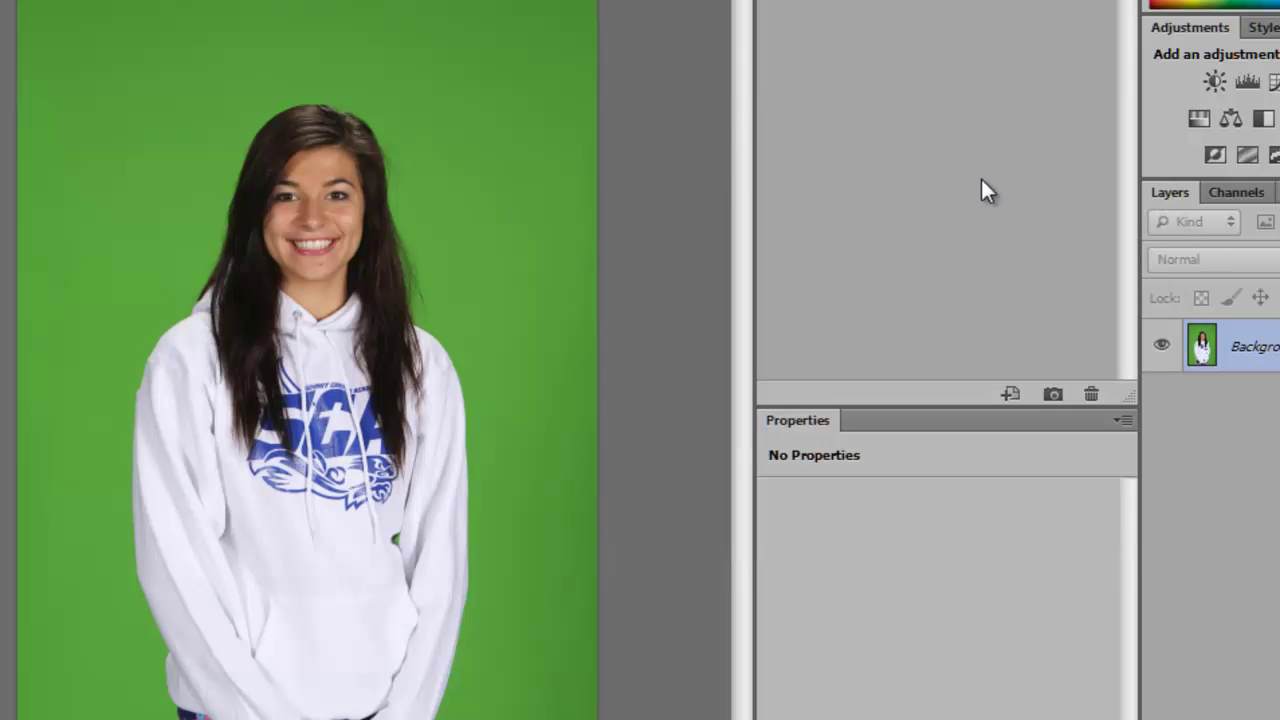
{"action": "left_click", "coordinate": [207, 14]}
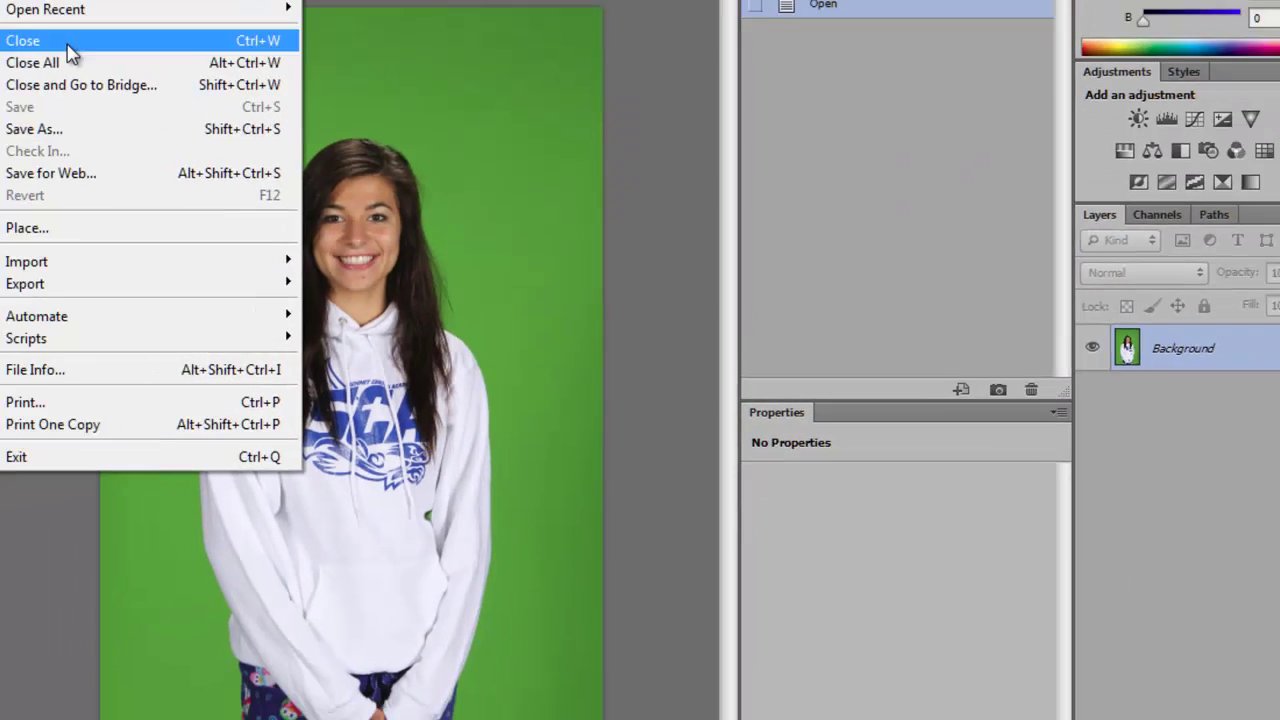